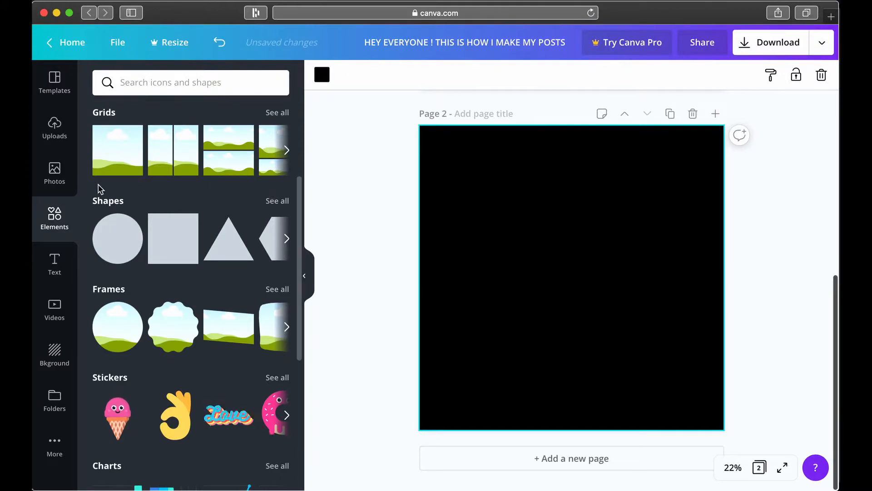
Search the elements for "lines" and lay solid lines end to end across the middle of page 2
left_click(196, 85)
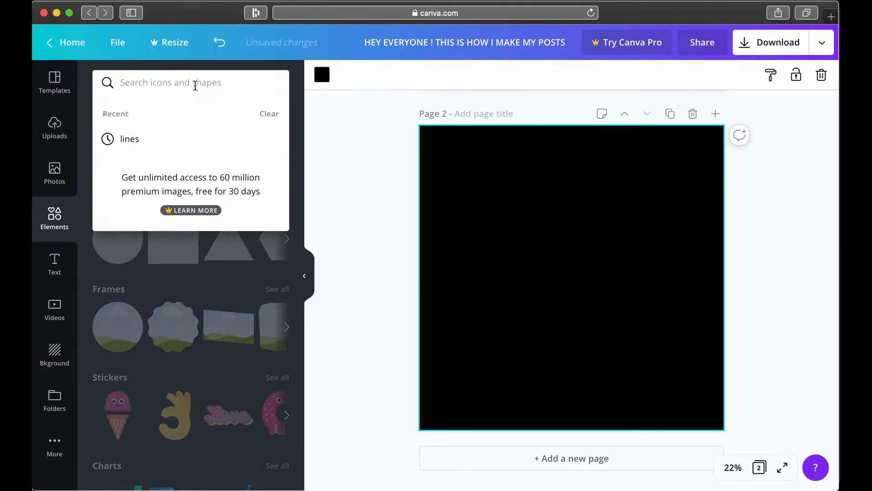
type("lines")
key("Return")
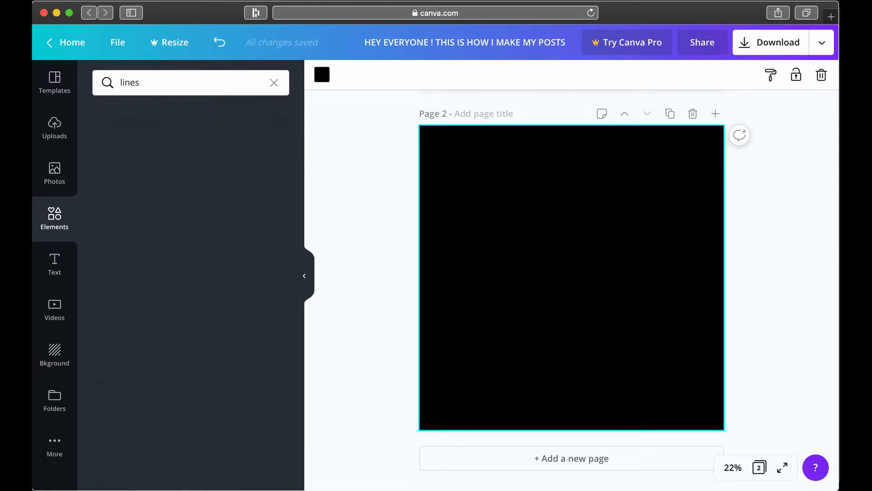
left_click(110, 199)
left_click_drag(516, 278, 616, 277)
left_click(748, 341)
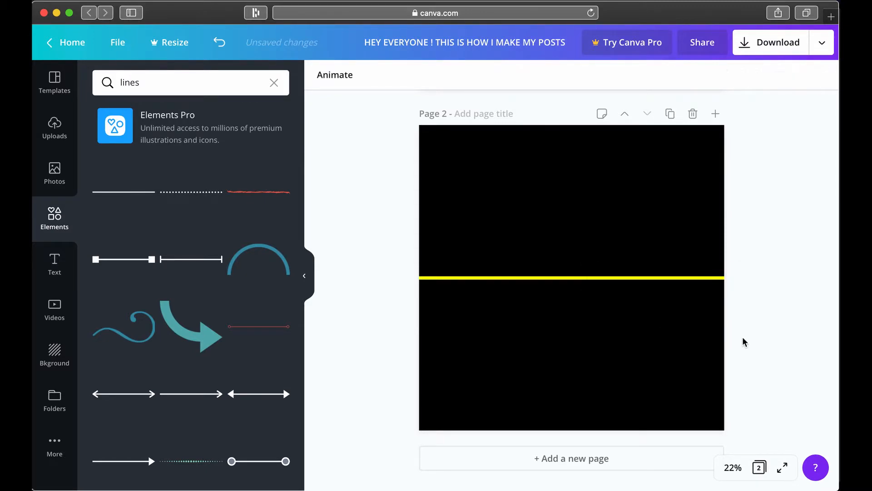
Turn the left line segment white and recolour it yellow with the colour code ffff00
left_click(490, 282)
left_click(321, 74)
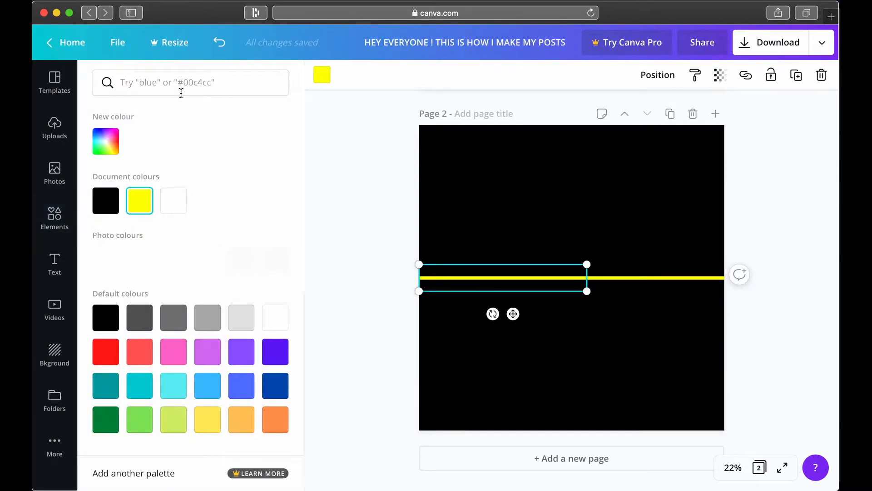
left_click(167, 200)
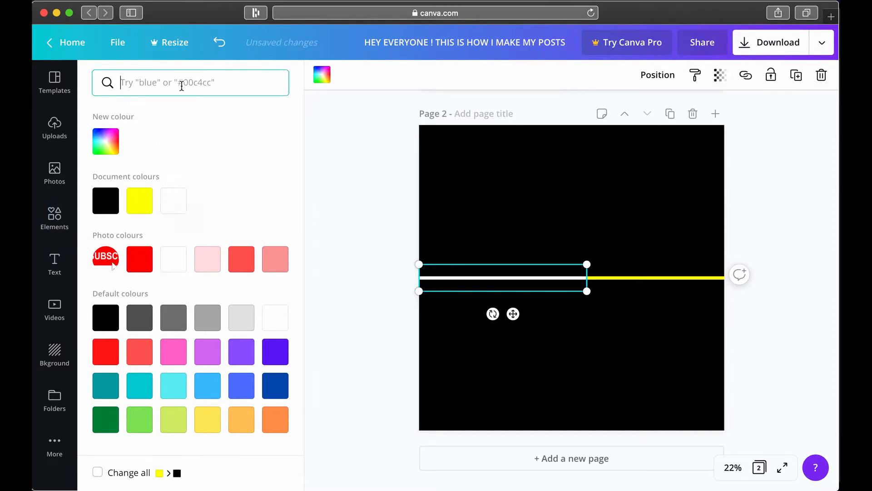
type("ffff00")
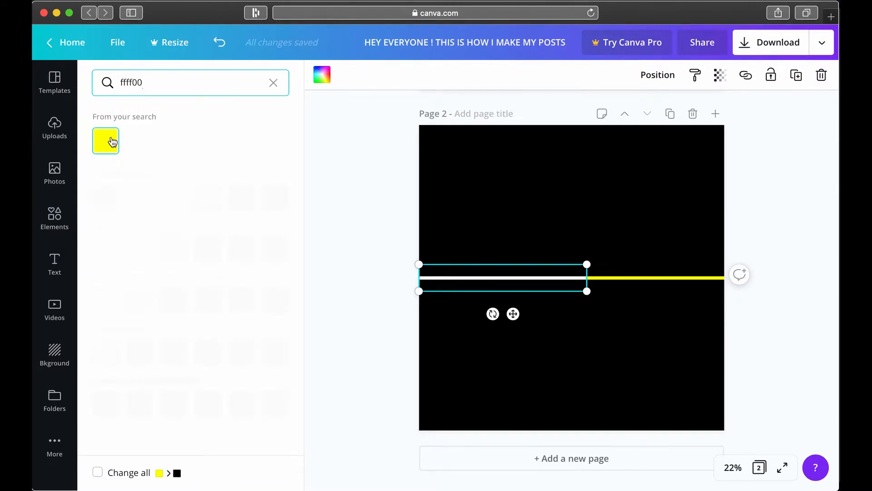
left_click(105, 141)
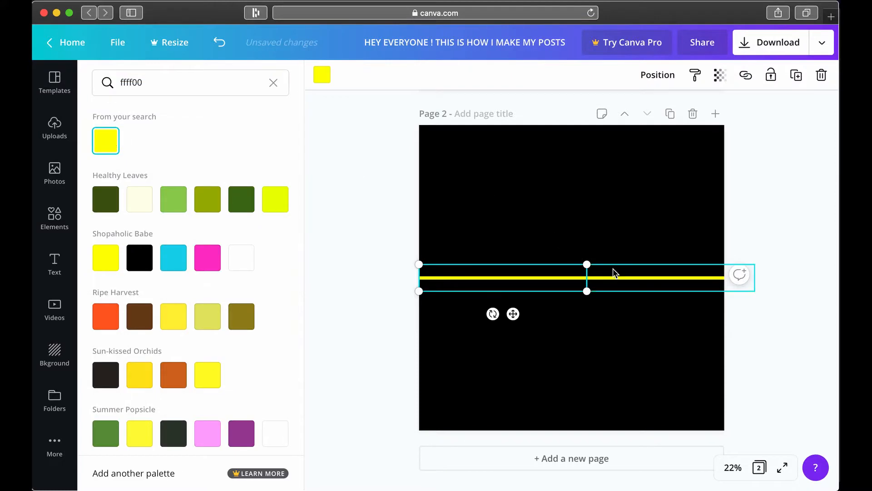
Turn the right line segment white and recolour it yellow ffff00 like the left one
left_click(613, 277)
left_click(241, 257)
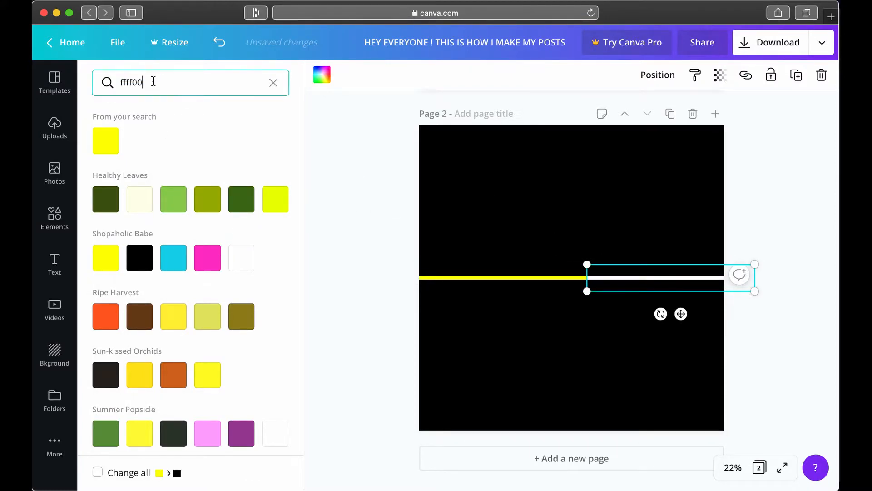
left_click(106, 142)
left_click(528, 310)
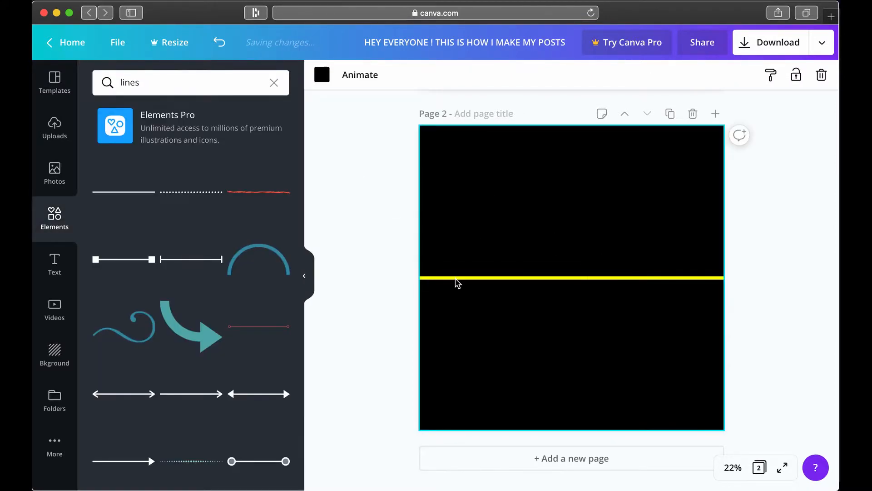
Add a single-image grid to page 2 and shrink its height to fill the area above the yellow line
left_click(274, 82)
left_click(118, 150)
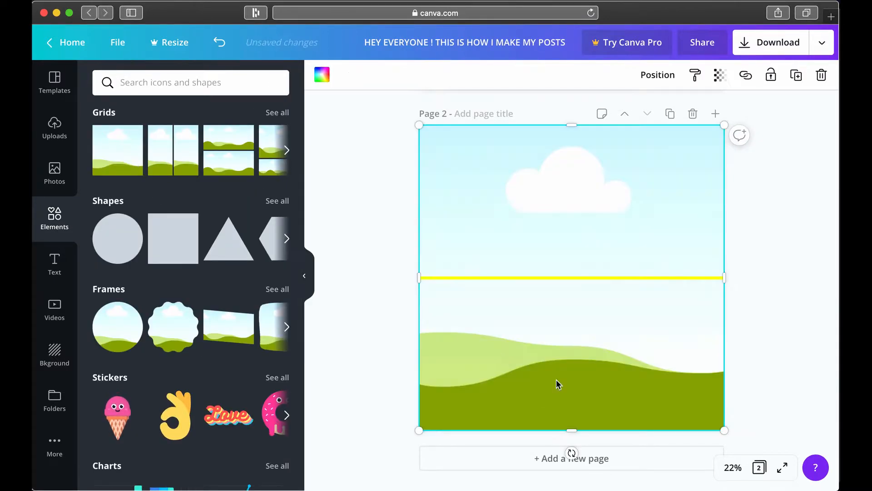
left_click_drag(570, 428, 510, 278)
left_click(788, 361)
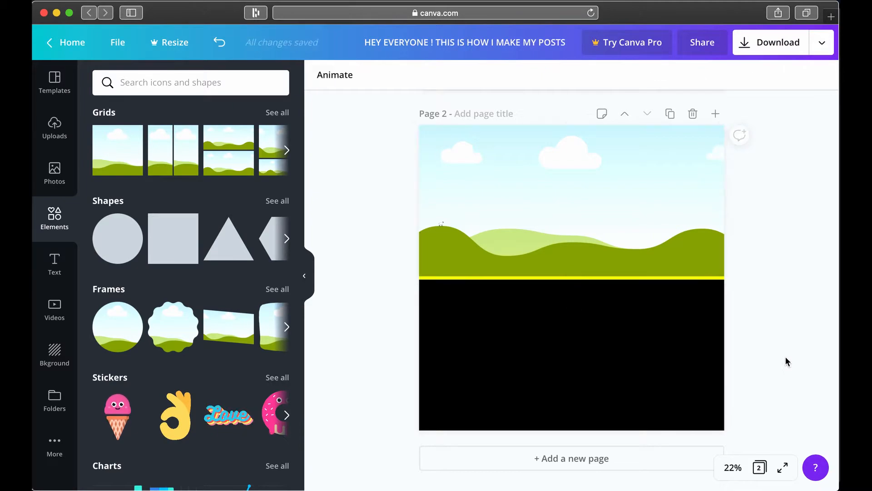
Open the Google home page in a new browser tab
left_click(830, 17)
type("g")
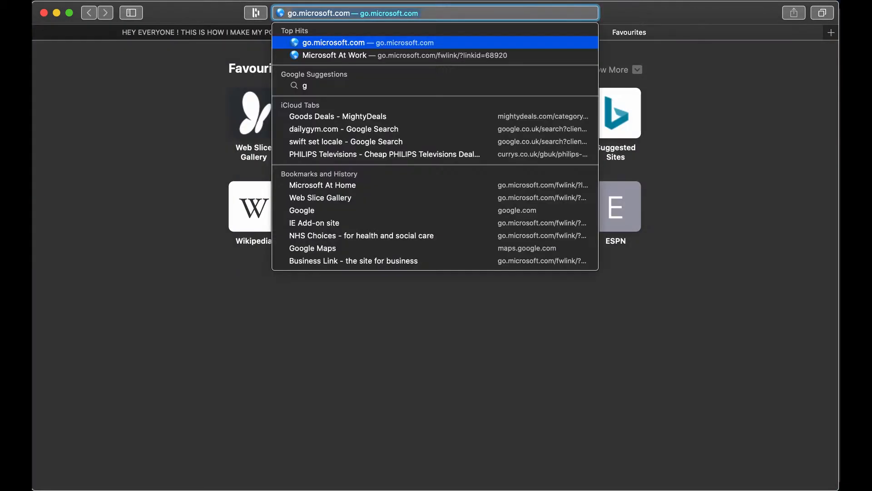
type("oogle")
key("Return")
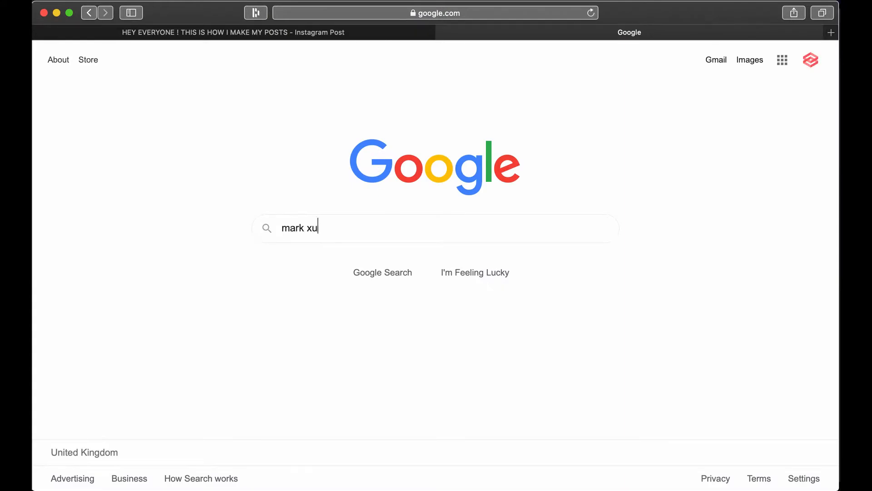
Search Google Images for "mark zuckerberg rare laptop photos"
type("zuckerberg ")
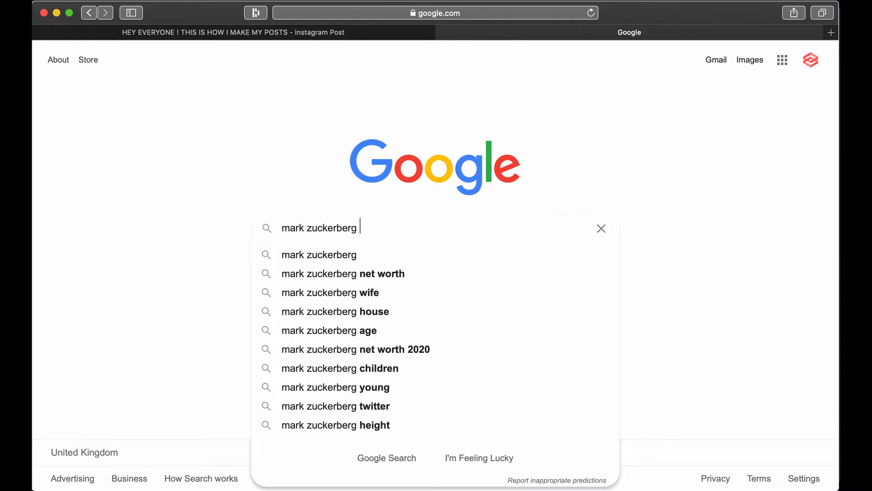
type("rare laptop")
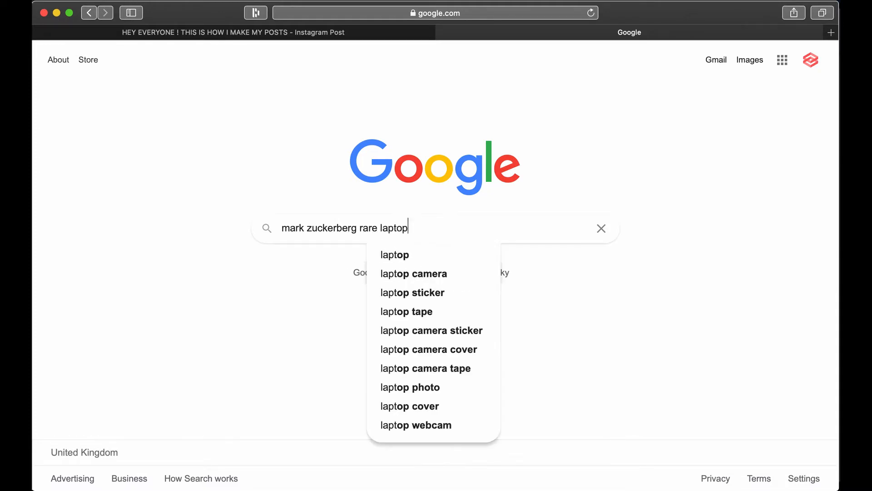
type(" photos")
key("Return")
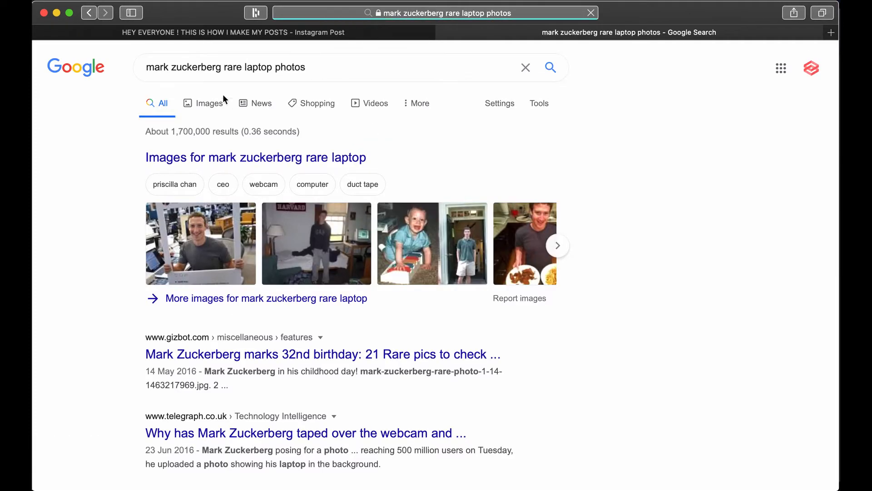
left_click(203, 112)
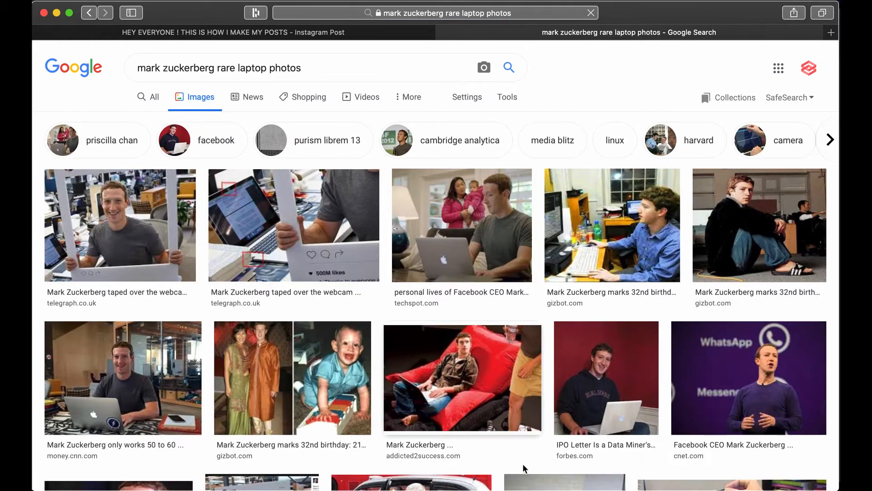
Look through the results and related images and open the 1200 × 900 Fossbytes photo of Zuckerberg behind his laptop
scroll(522, 464, "down", 5)
scroll(523, 463, "down", 7)
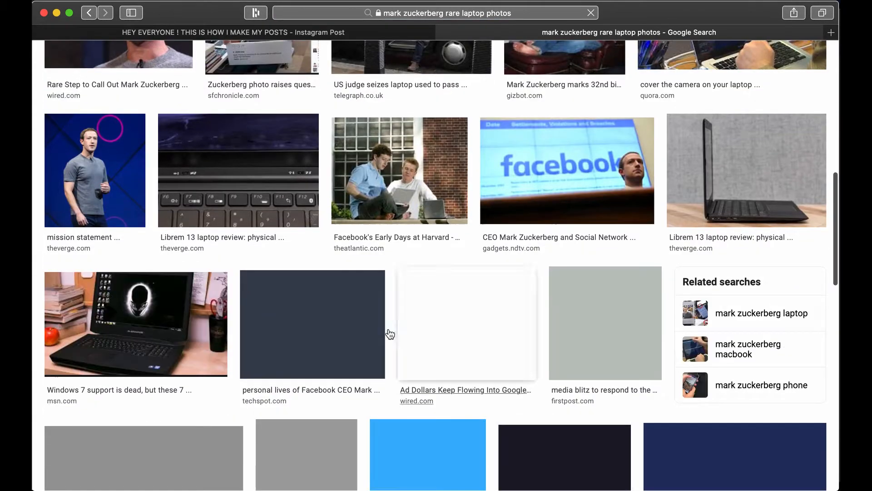
scroll(349, 340, "up", 6)
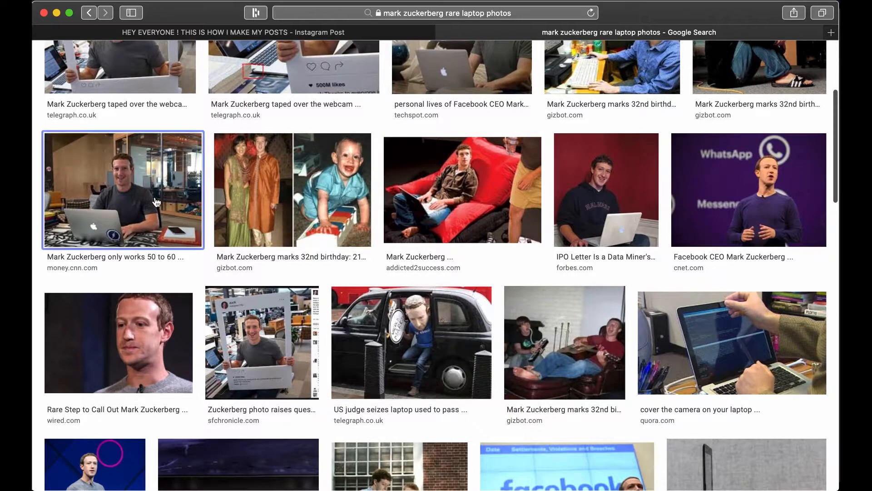
left_click(158, 204)
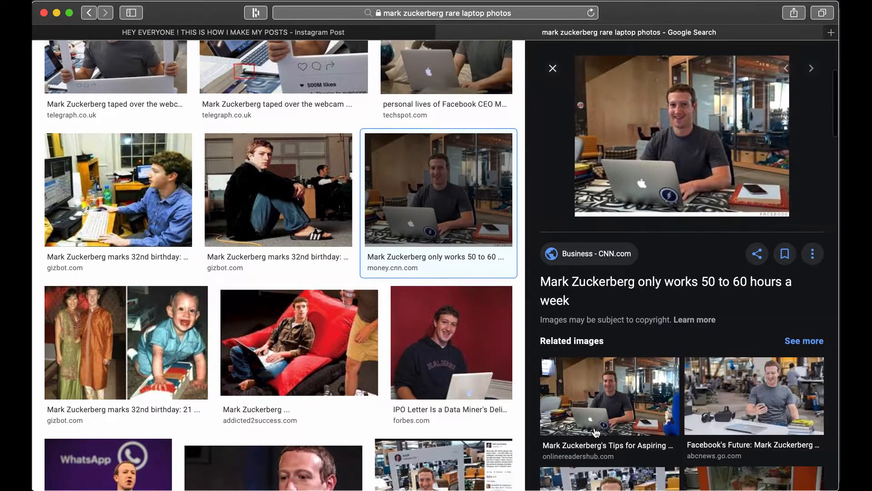
left_click(597, 431)
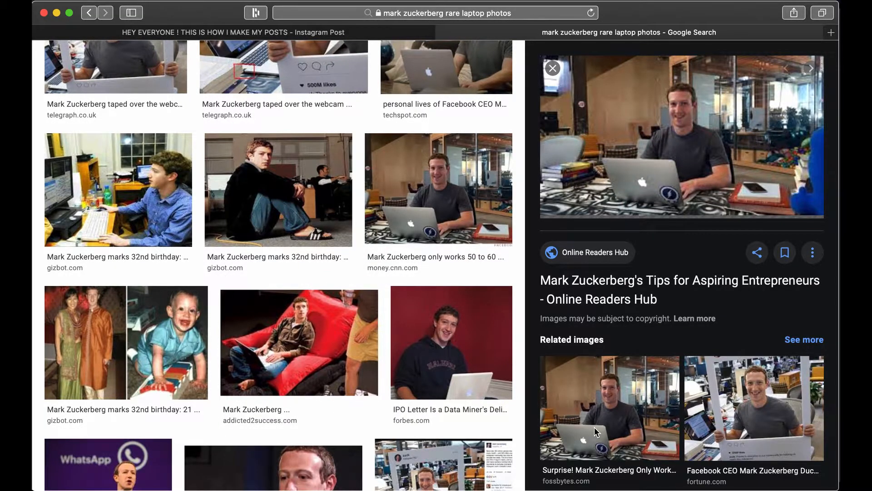
scroll(681, 425, "down", 4)
scroll(683, 427, "down", 4)
scroll(614, 428, "up", 8)
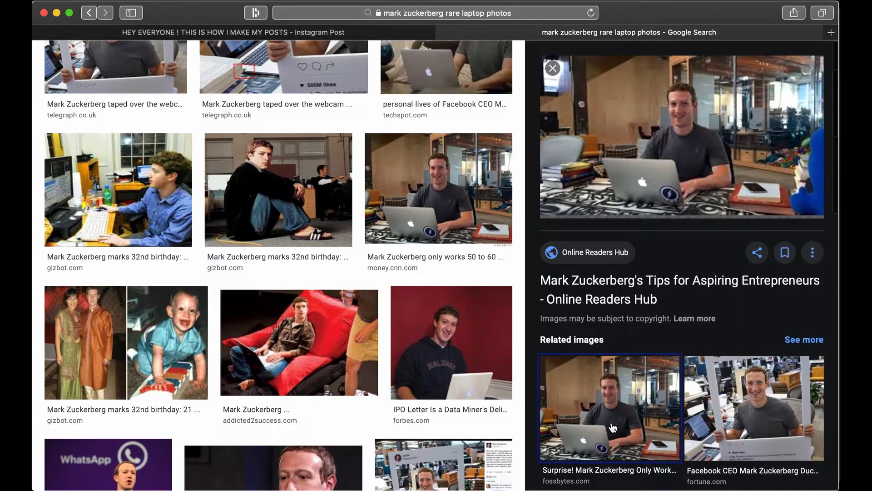
left_click(614, 428)
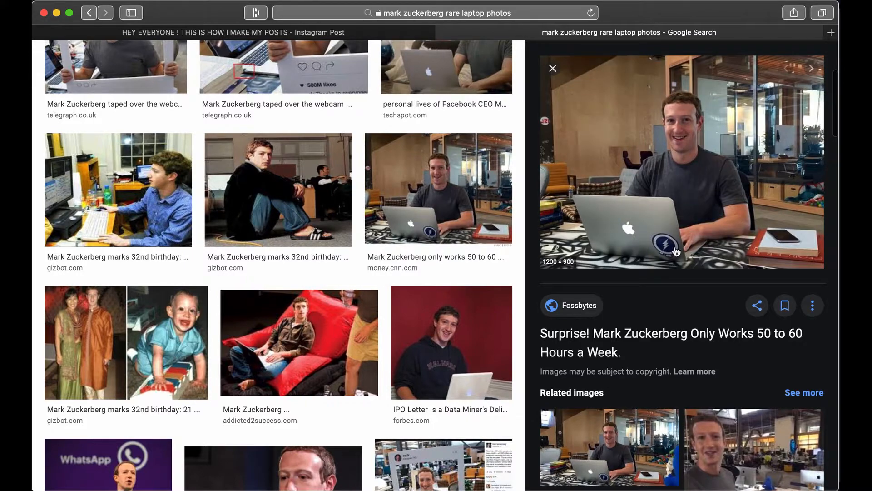
Save the opened 1200 × 900 photo to the Downloads folder
right_click(702, 182)
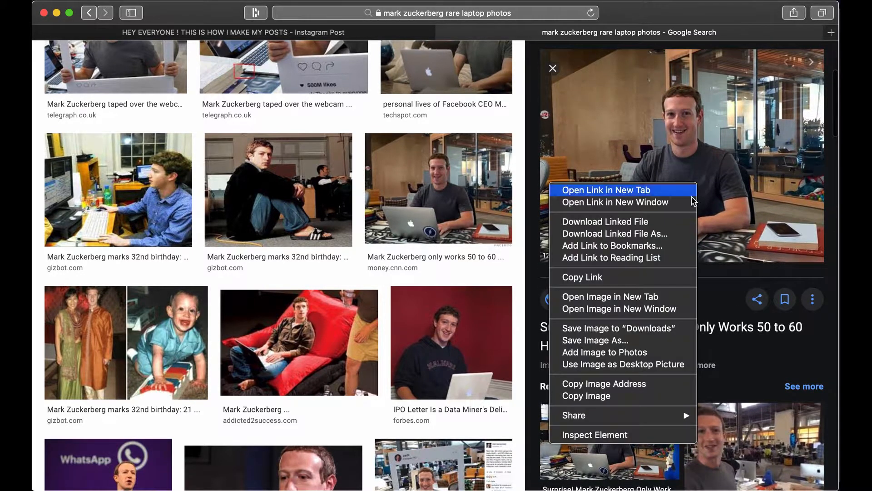
left_click(631, 341)
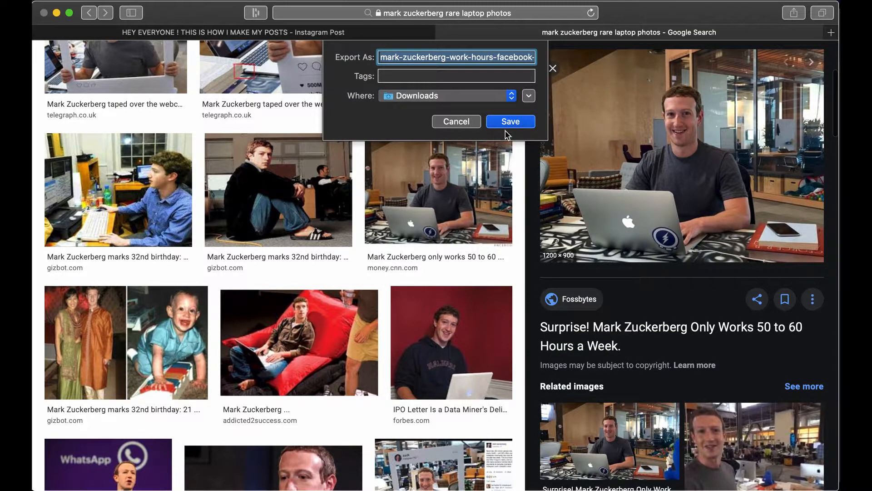
left_click(508, 123)
Open the wider 793 × 439 Fossbytes version from the related images and save it to the Downloads folder
scroll(596, 310, "down", 4)
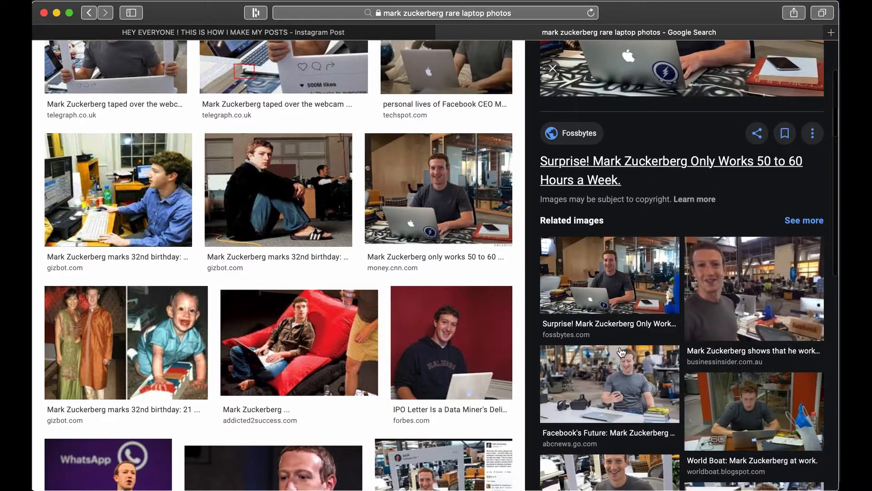
left_click(627, 298)
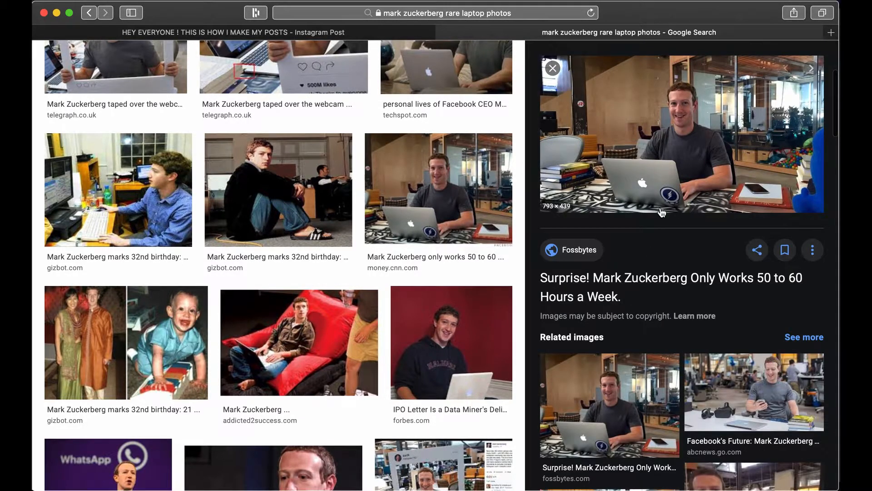
right_click(661, 208)
left_click(699, 363)
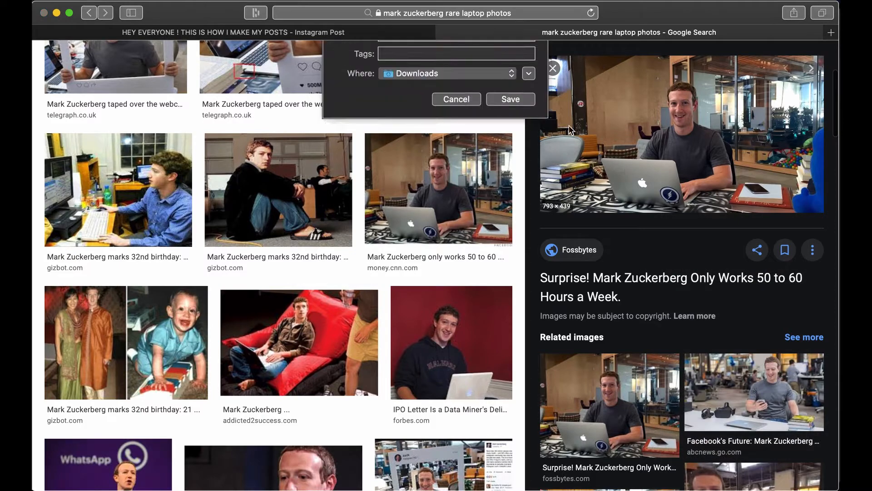
left_click(516, 125)
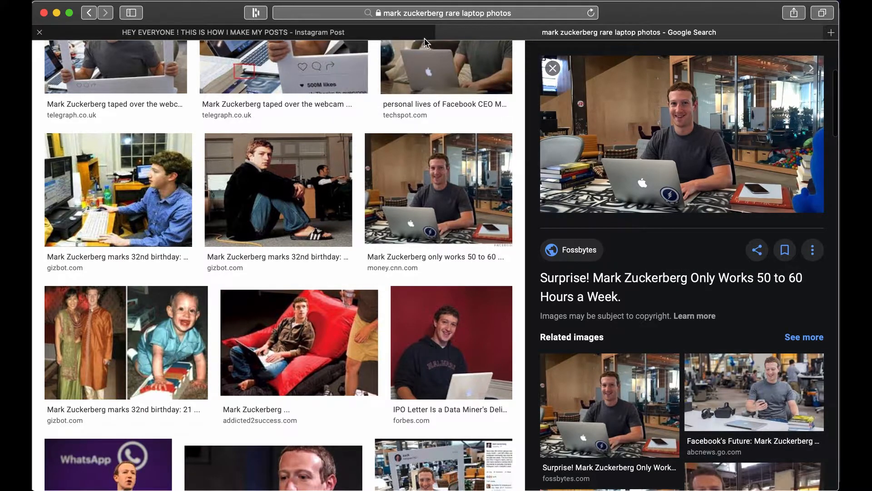
Switch back to the Canva design, upload the downloaded laptop photo and place it in the grid above the yellow line
left_click(443, 32)
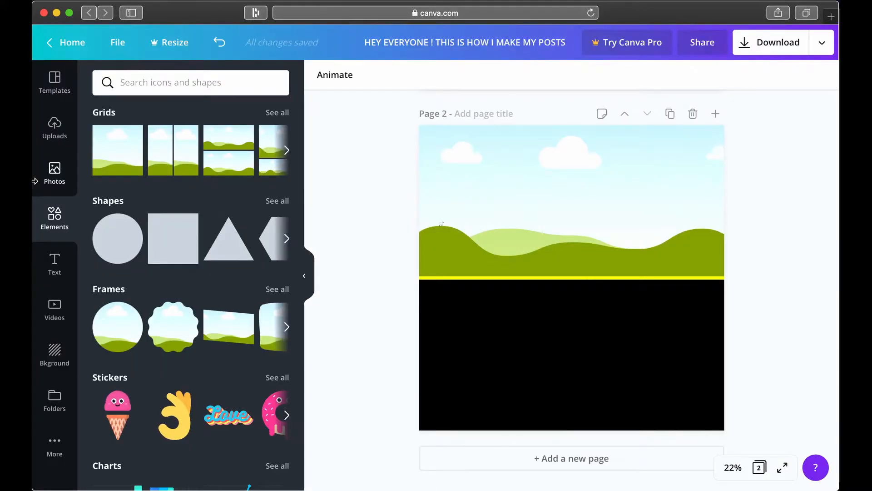
mouse_move(833, 156)
left_click(833, 78)
left_click_drag(255, 159, 582, 334)
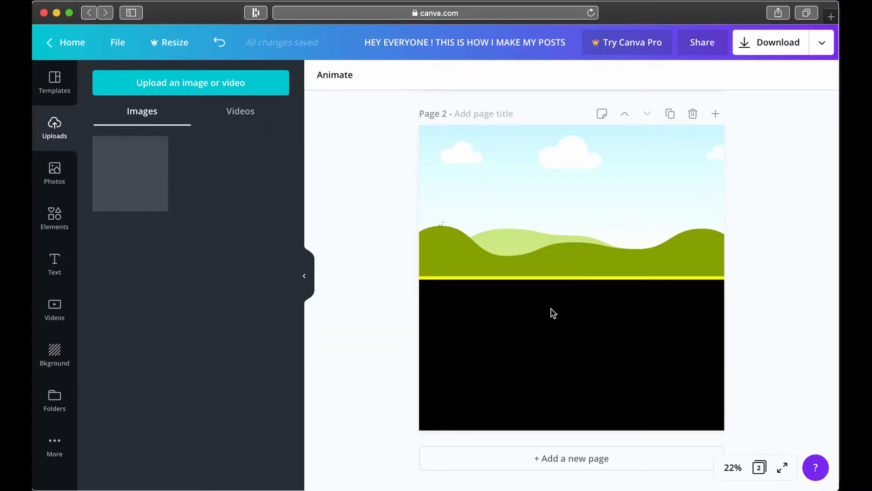
left_click_drag(552, 298, 539, 242)
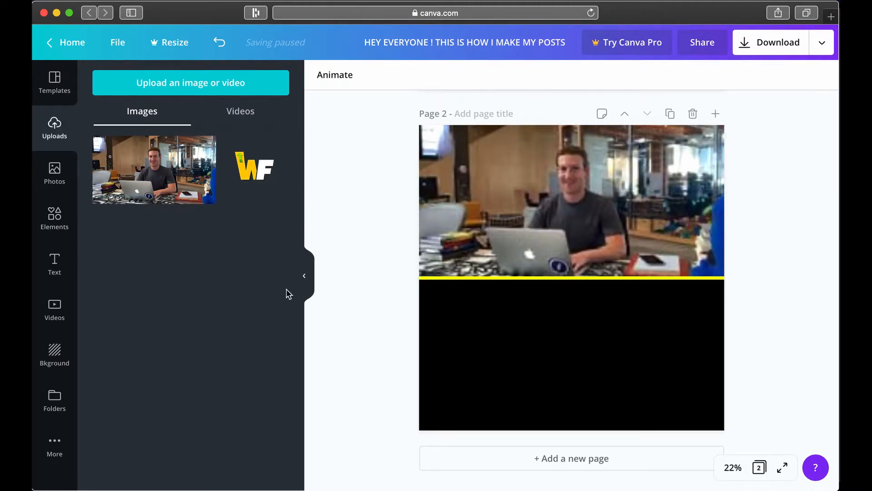
Add a heading text box to page 2 and fill it with "MARK"
left_click(55, 264)
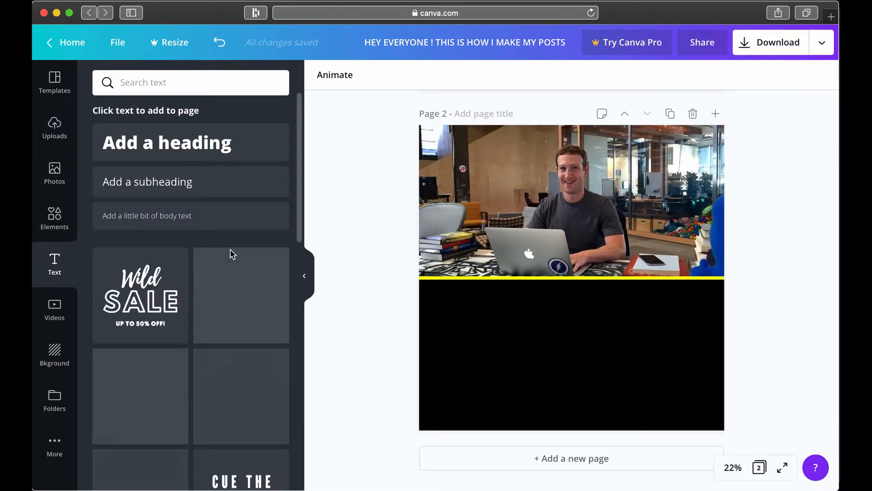
left_click(404, 276)
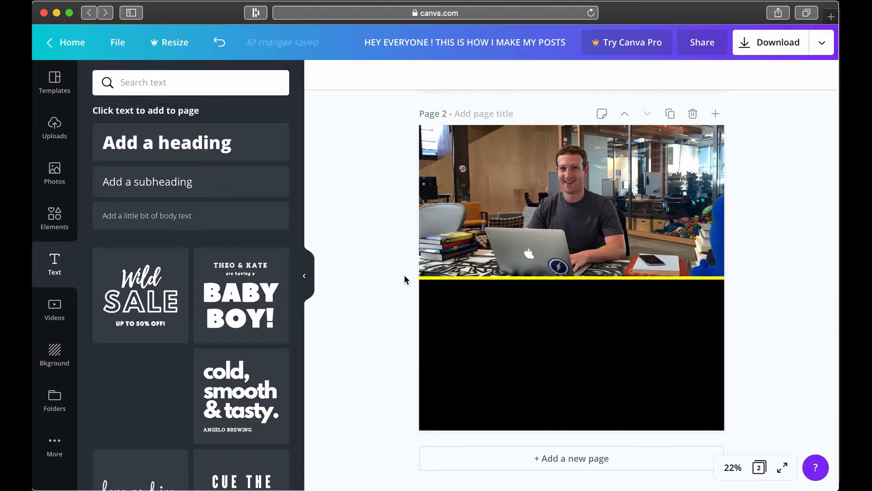
key("t")
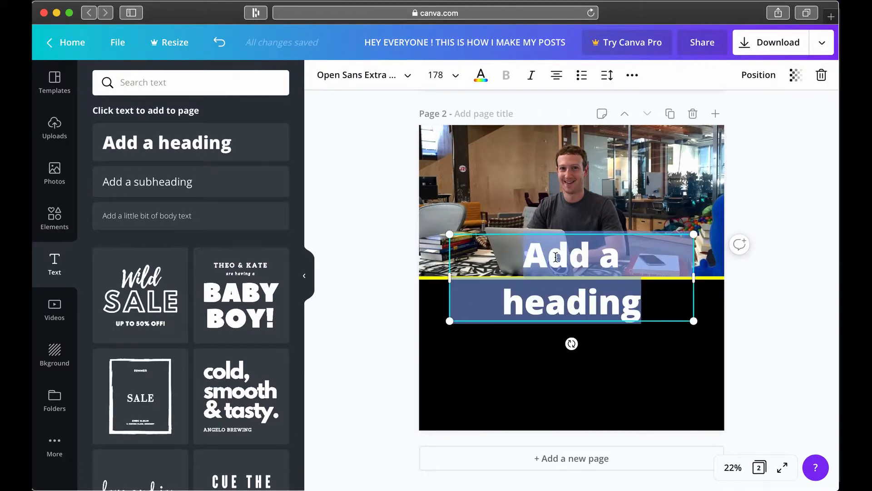
type("MARK")
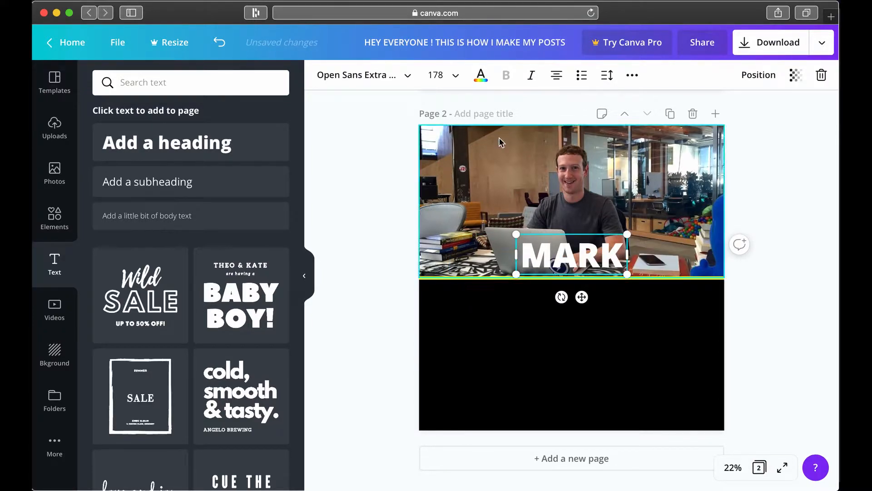
Set the heading's font size to 120 and move it onto the black area below the yellow line
left_click(437, 74)
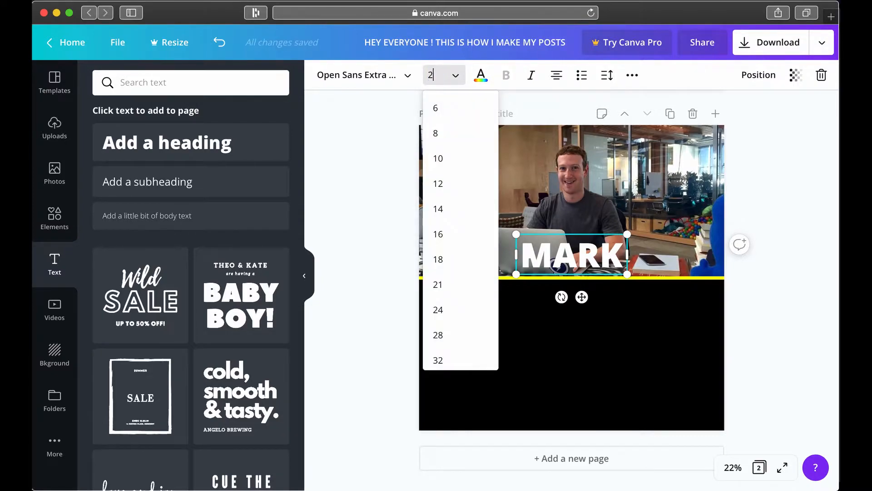
key("Return")
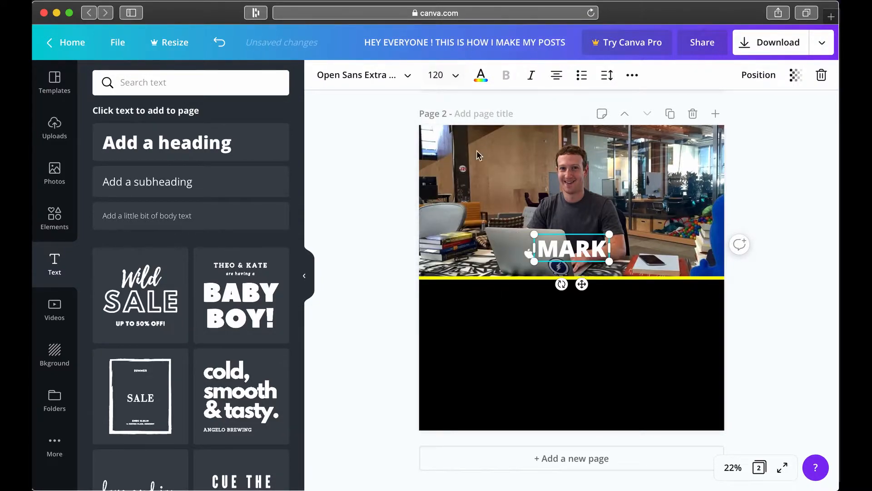
left_click_drag(588, 263, 573, 326)
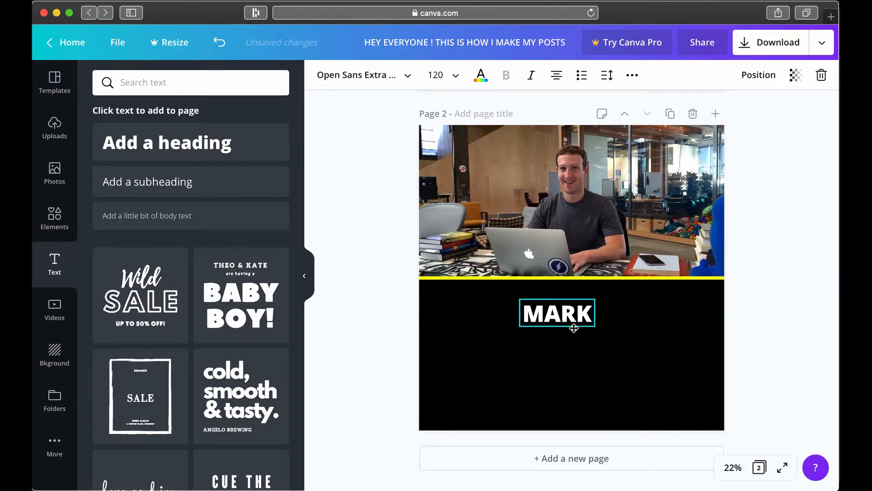
Extend the heading text to read "MARK ZUCKERBERG NEVER GAVE UP"
type("X")
key("BackSpace")
type("ZUCKERBERG")
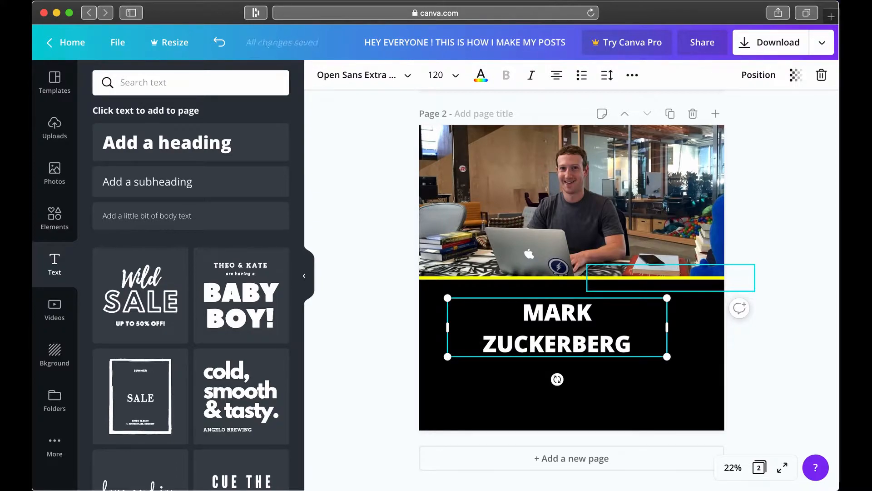
type(" NEVER GAVE UP")
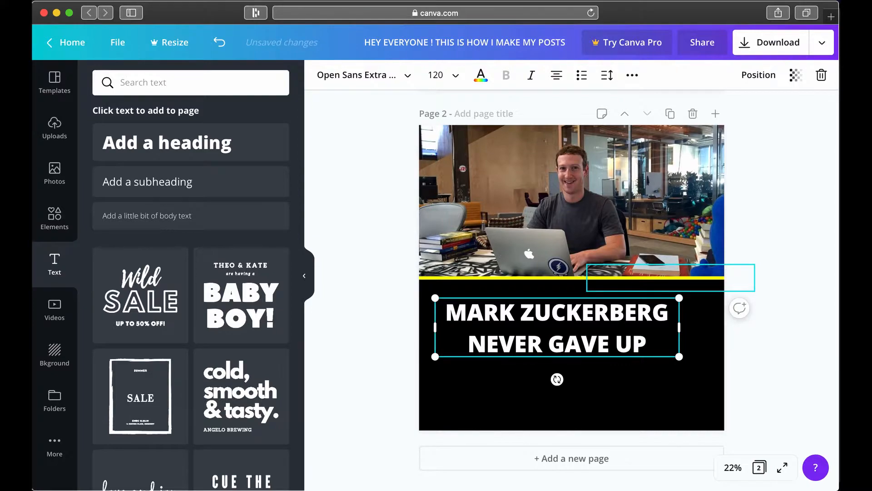
Replace the heading text with "NEVER GIVE UP ON YOUR DREAMS:"
key("ctrl+a")
key("BackSpace")
type("NEVER G")
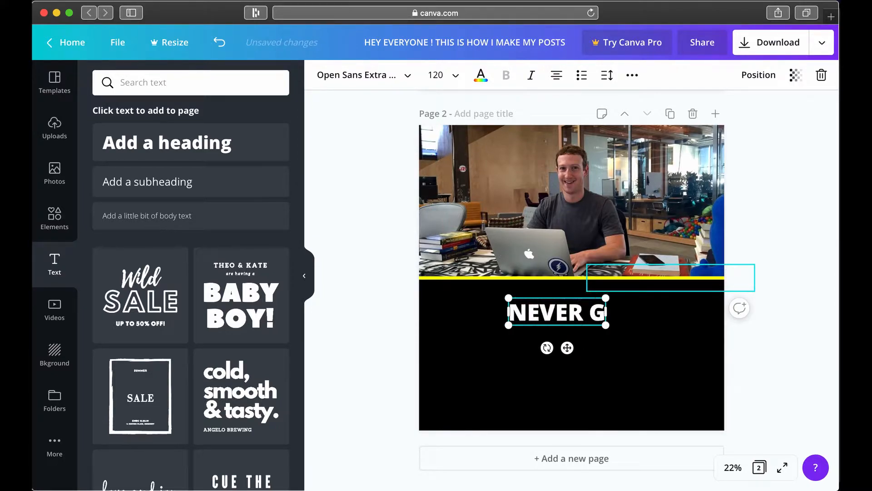
type("IVE UP ON YOUR D")
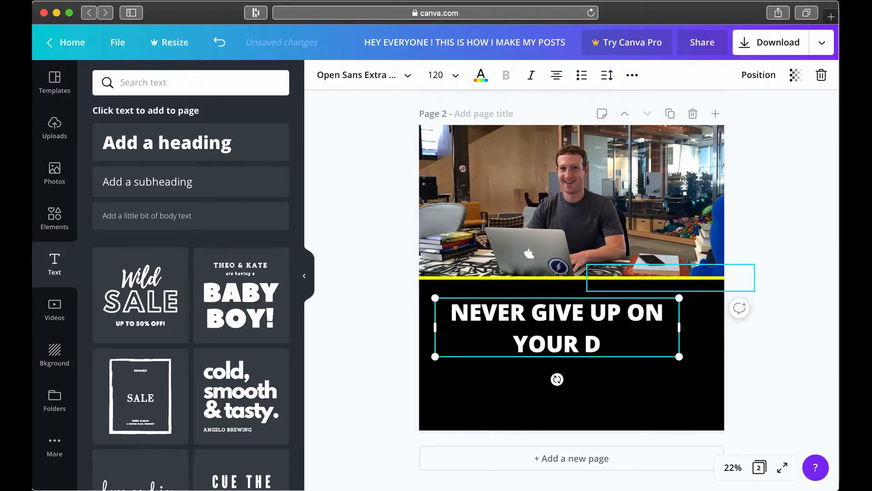
type("REAMS:")
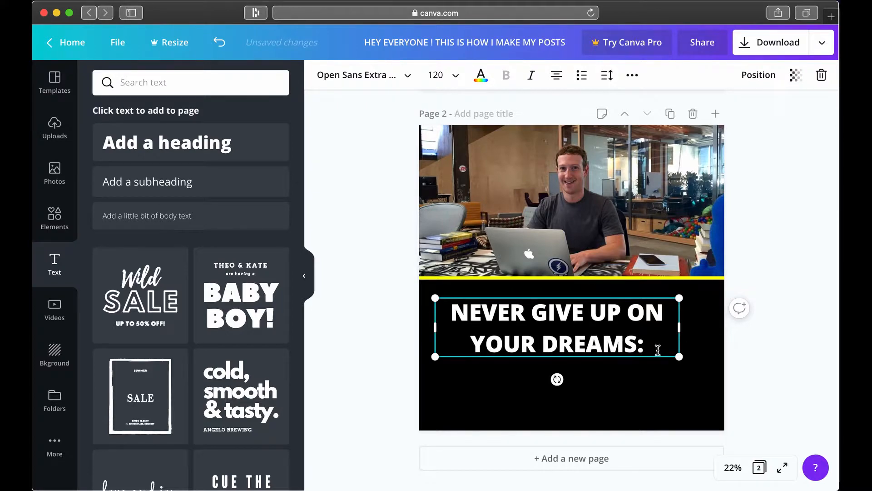
Reduce the heading's font size to 80 and fit it on a single line directly beneath the yellow line
key("ctrl+a")
left_click(436, 75)
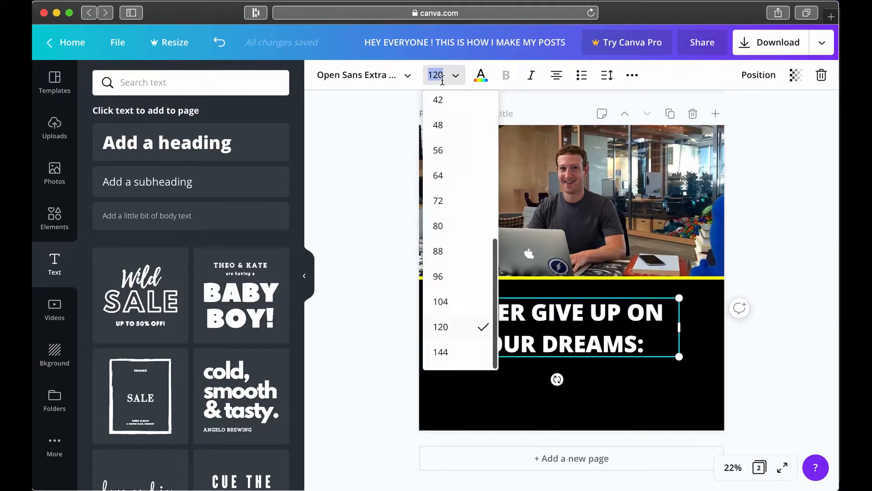
key("Return")
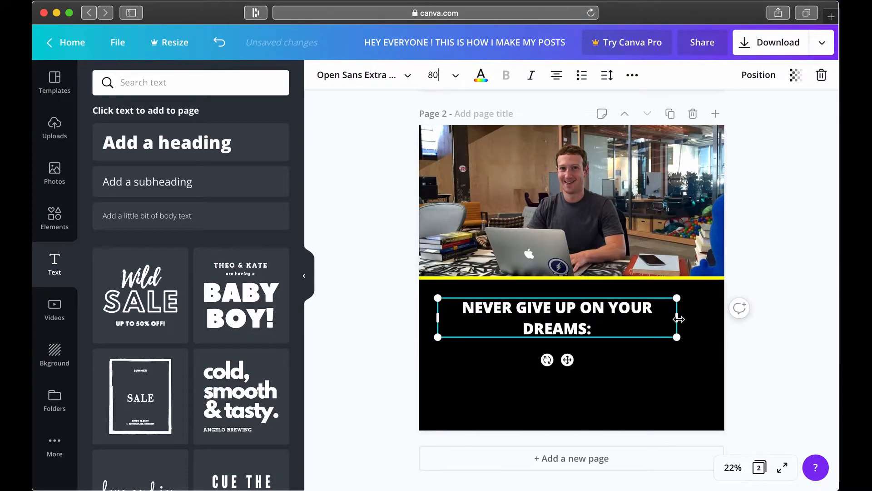
left_click_drag(717, 319, 716, 318)
left_click_drag(651, 319, 643, 305)
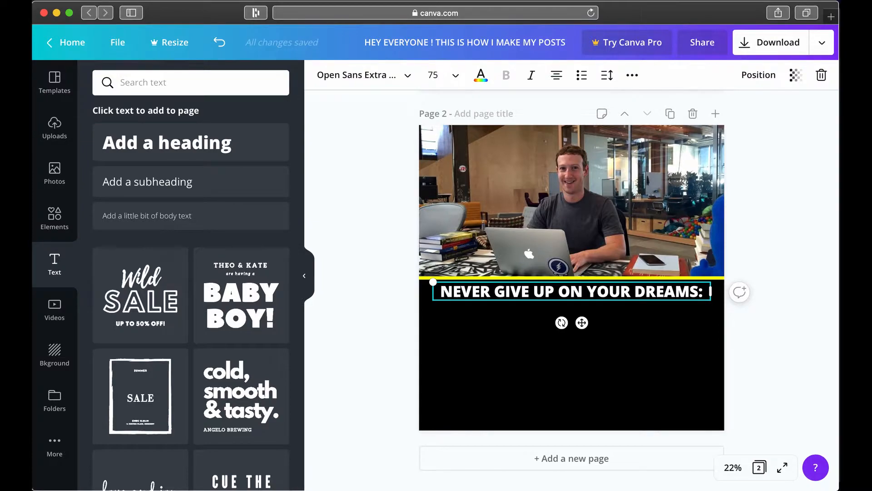
Set the heading's font size to 60 and deselect it
left_click(435, 75)
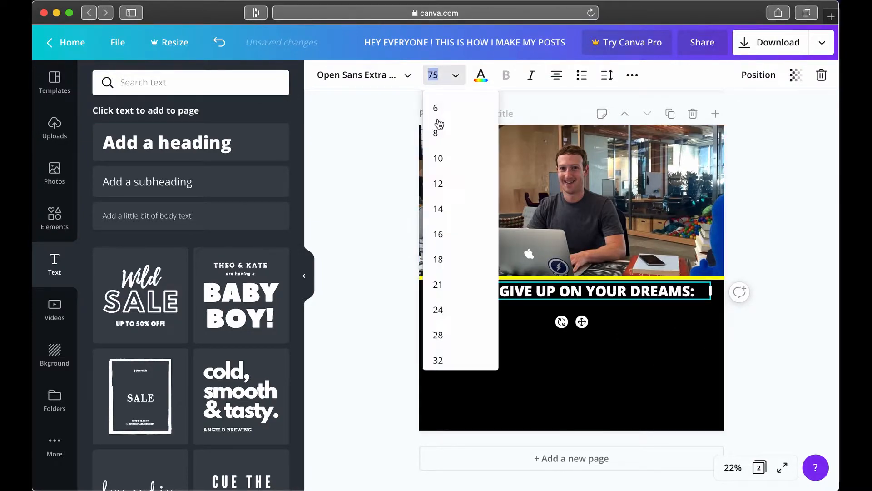
key("Return")
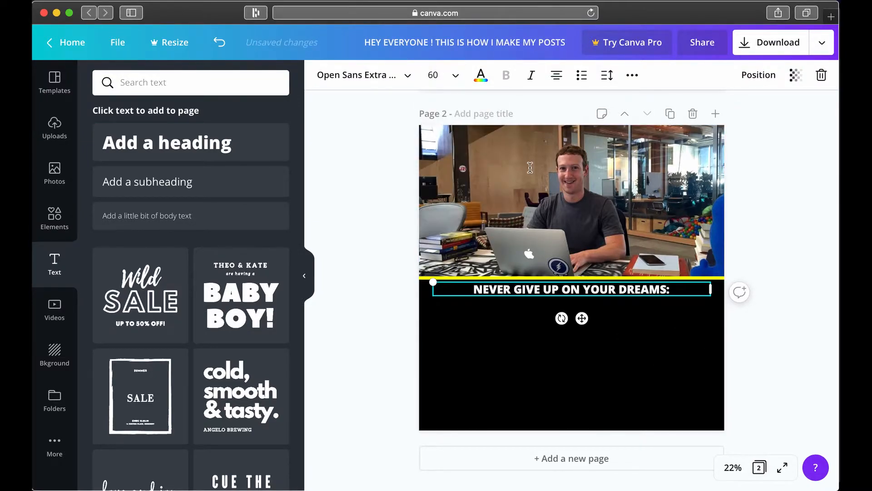
left_click(787, 341)
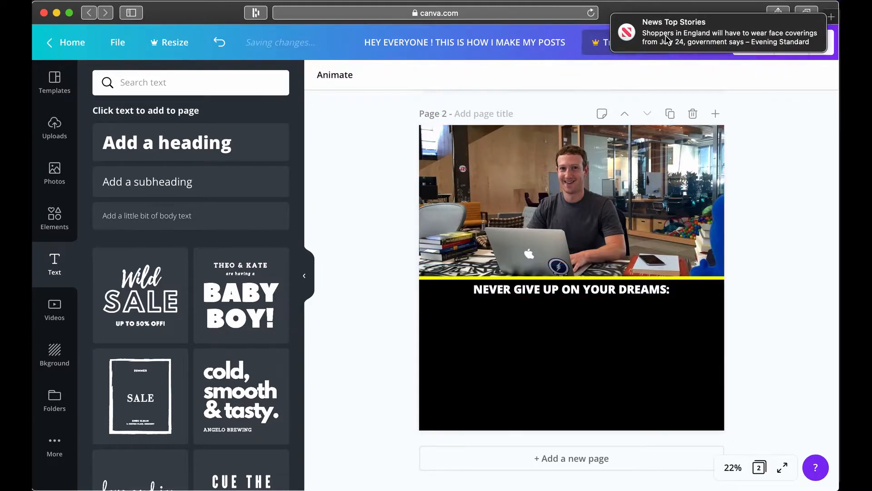
Dismiss the news notification and search Google in a new browser tab for "Quotes on hardwork"
left_click_drag(684, 40, 834, 17)
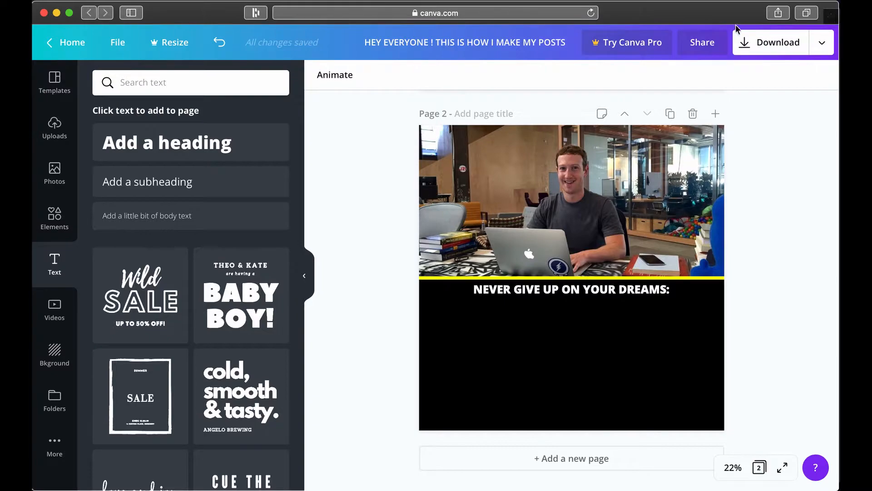
key("super+t")
type("Quotes")
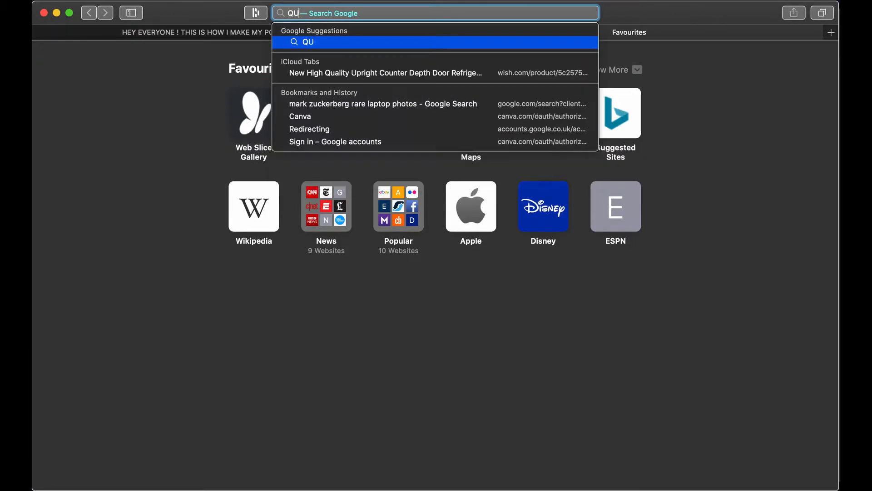
type(" on hardworl")
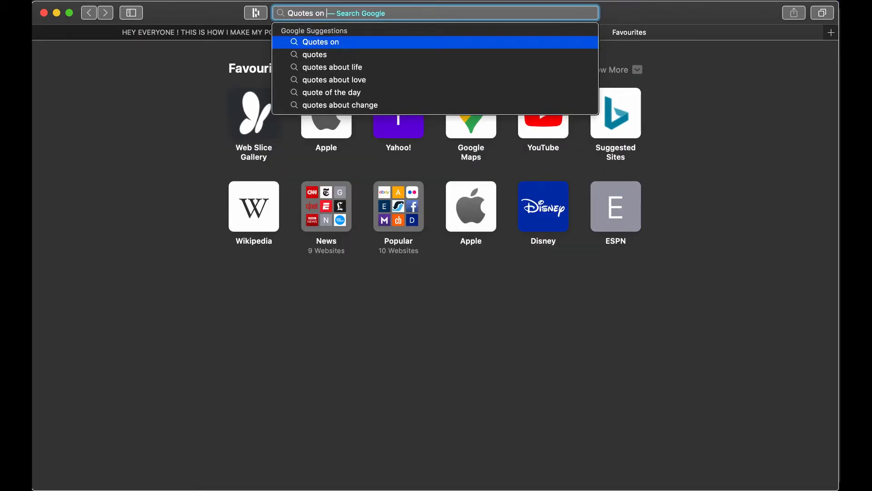
key("BackSpace")
type("k")
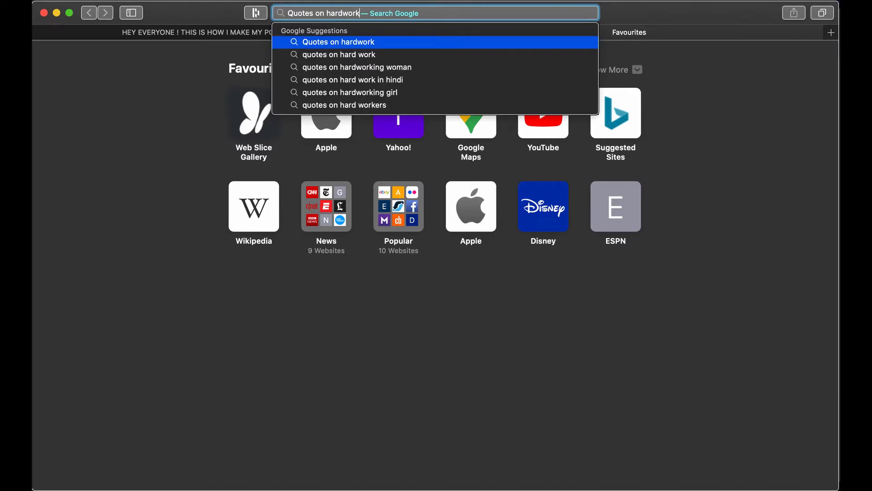
key("Return")
Look through the search results and open the wisdomquotes.com page with 460 hard work quotes
scroll(167, 476, "down", 15)
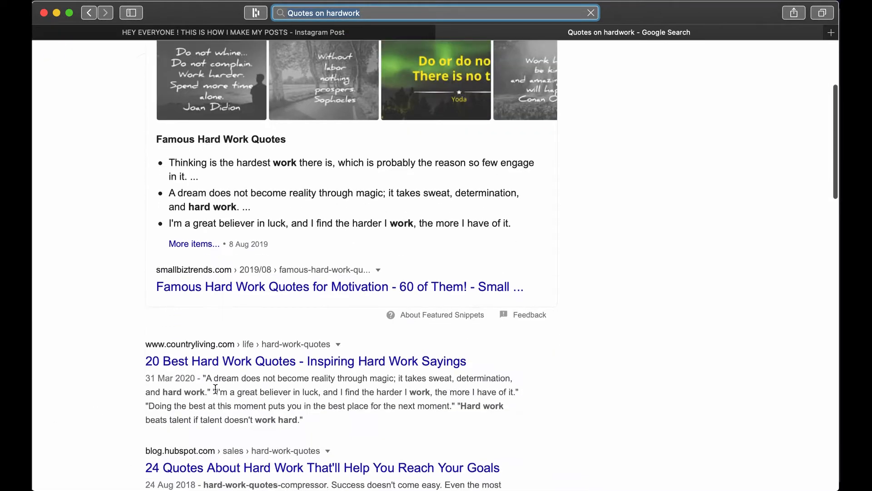
scroll(217, 393, "down", 5)
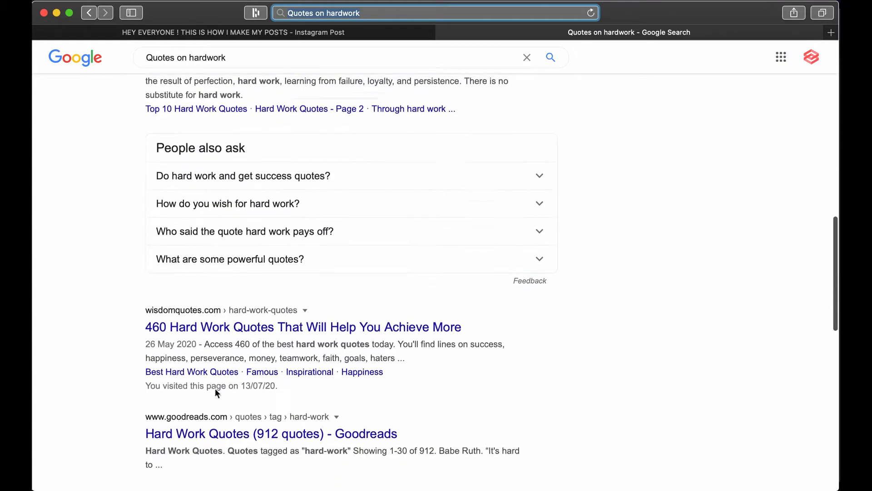
left_click(248, 303)
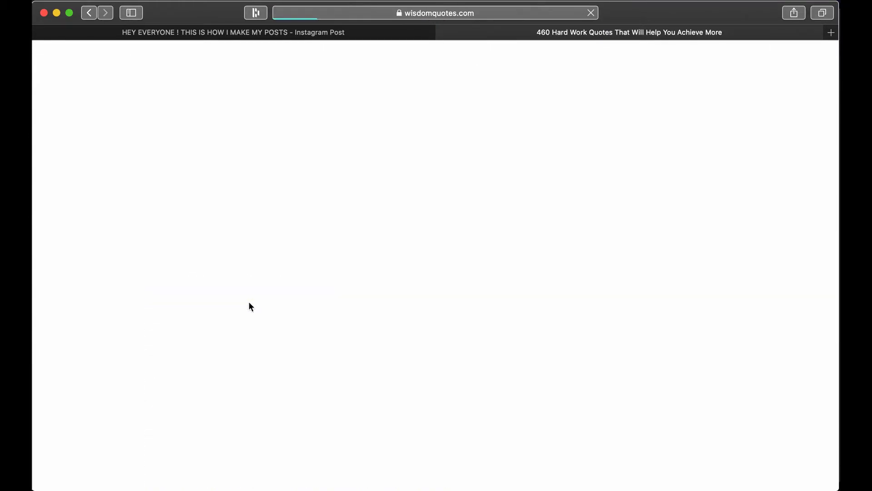
Find the "Take up one idea, make that one idea your life" quote and copy it up to "This is the way to success", without its author
scroll(413, 362, "down", 10)
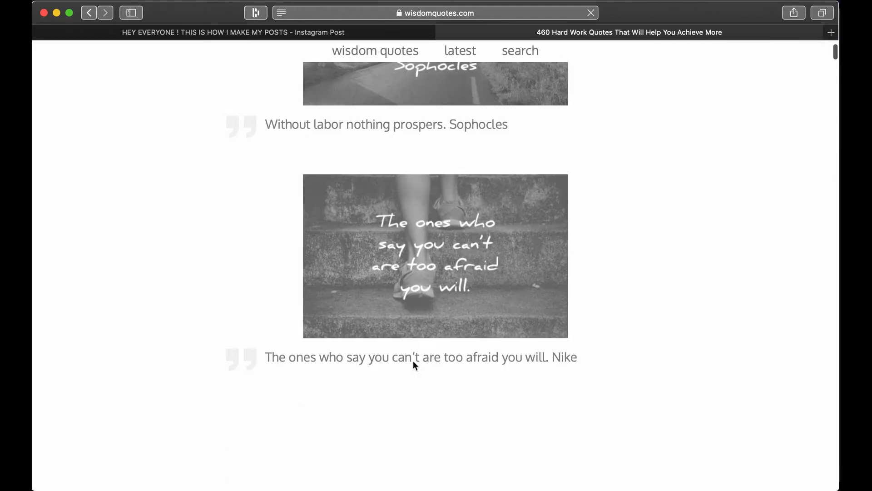
scroll(413, 361, "down", 15)
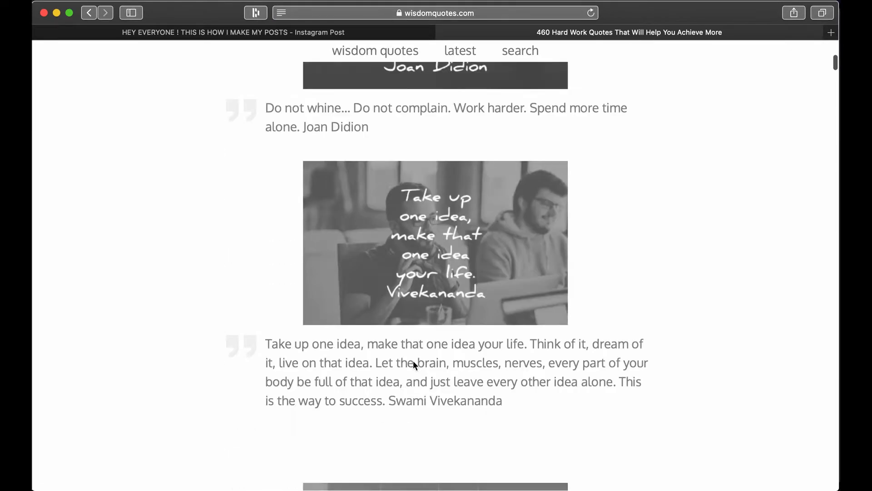
scroll(413, 360, "up", 1)
left_click_drag(382, 254, 266, 198)
key("super+c")
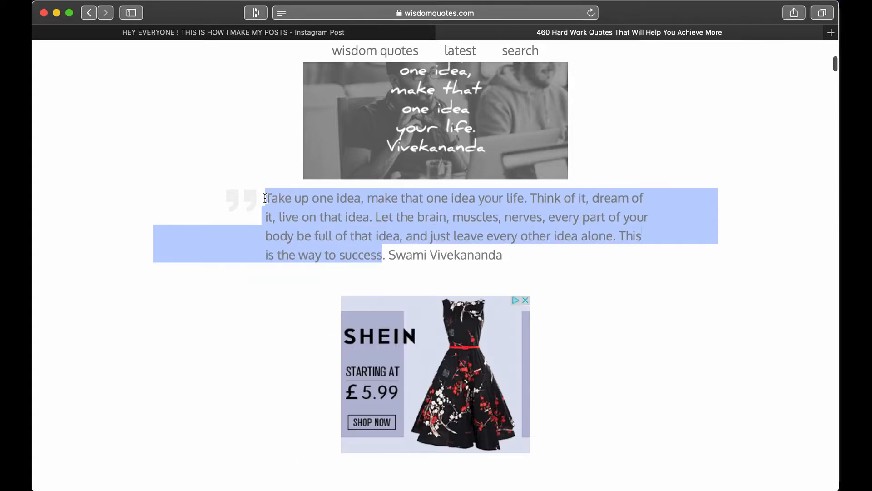
Switch back to the Canva design and add a second heading under "NEVER GIVE UP ON YOUR DREAMS:" with font size 70
left_click(266, 31)
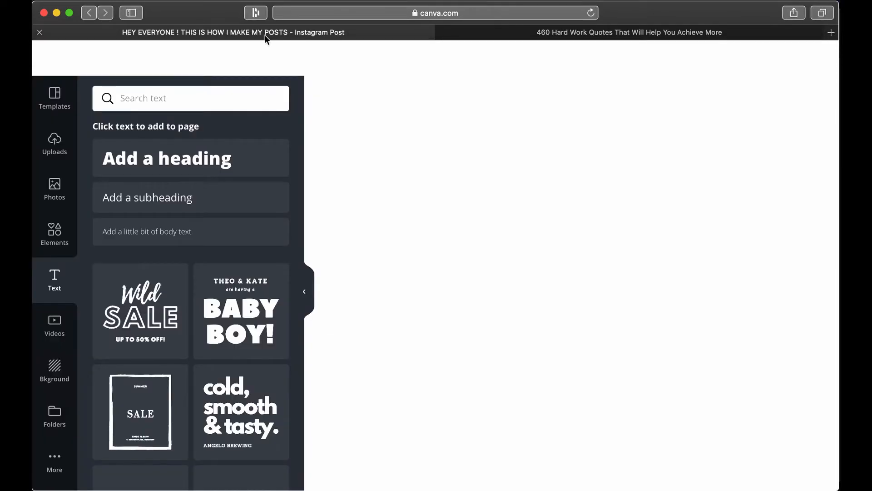
left_click(529, 307)
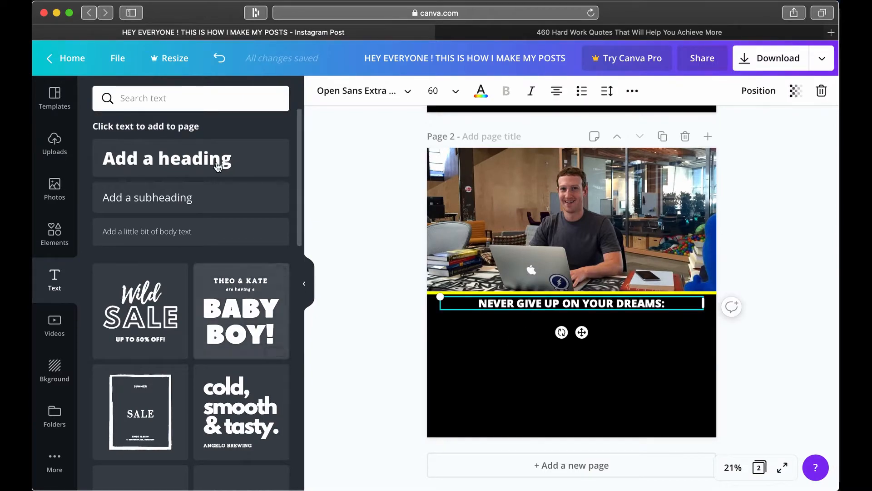
left_click_drag(169, 158, 545, 319)
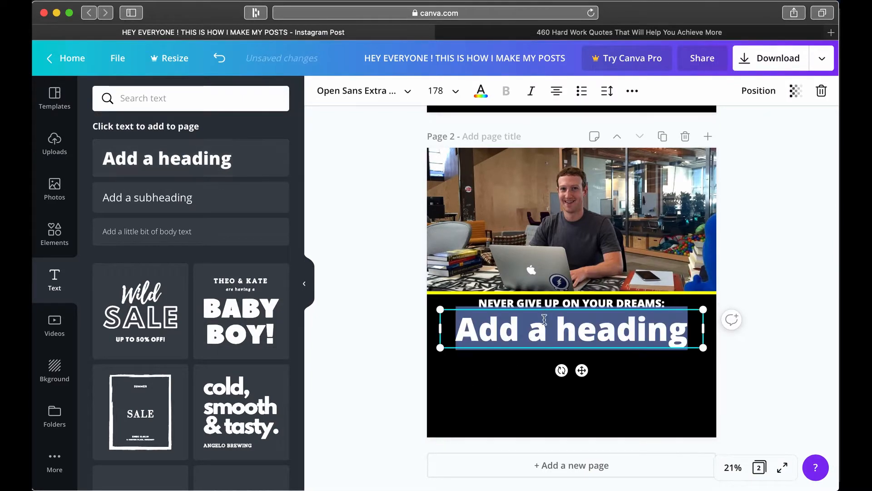
left_click(434, 90)
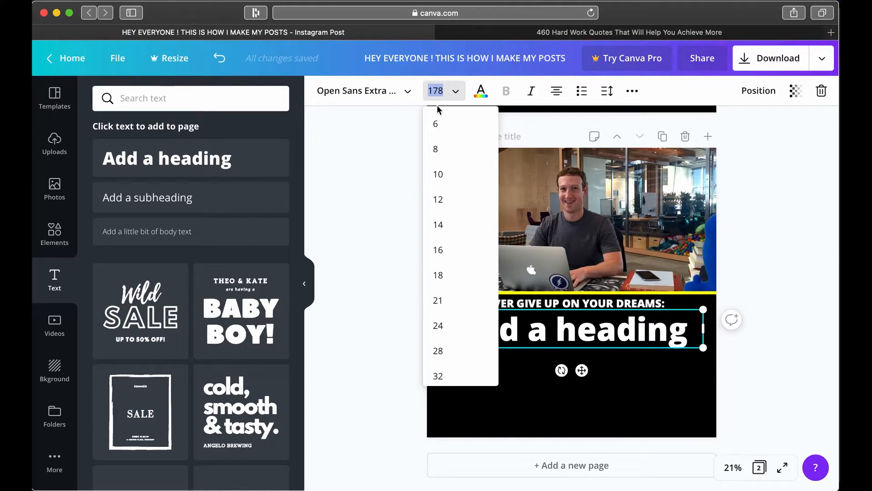
type("70")
key("Return")
Paste the copied quote into the design and move its text box slightly lower on the black area
key("super+v")
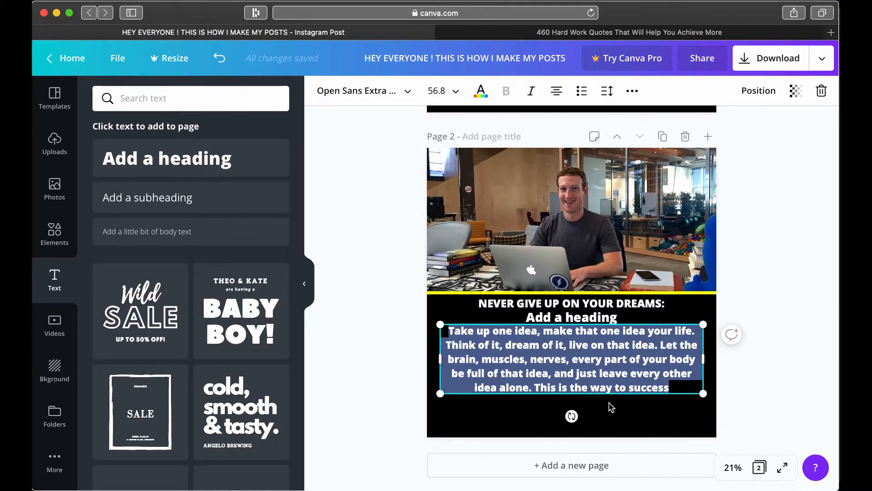
left_click_drag(615, 412, 615, 428)
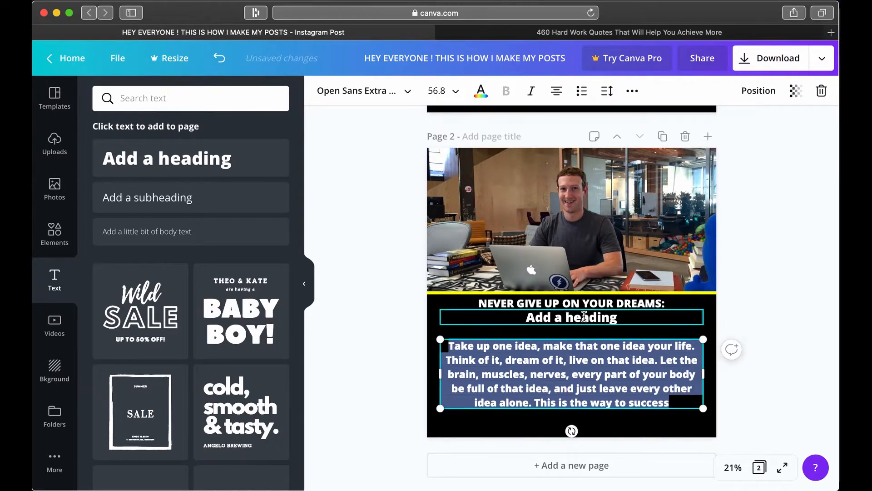
left_click(590, 317)
left_click(639, 376)
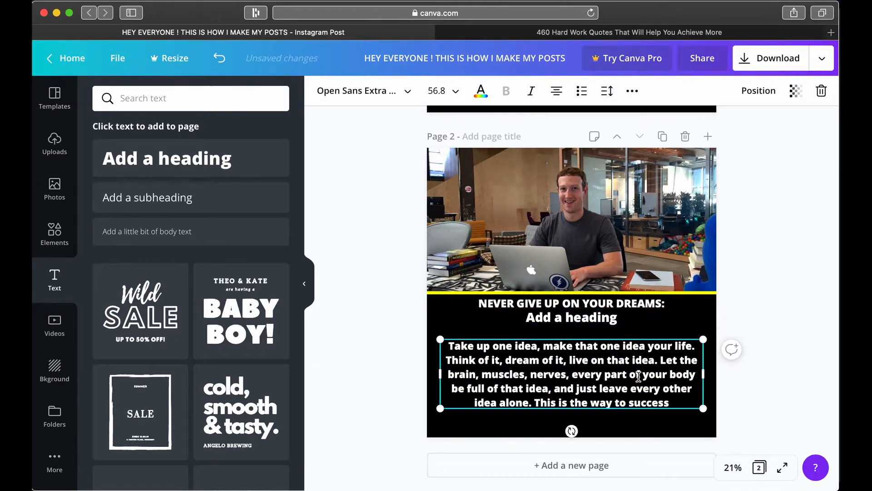
Delete the leftover "Add a heading" placeholder below "NEVER GIVE UP ON YOUR DREAMS:"
left_click(624, 337)
left_click(600, 318)
key("Delete")
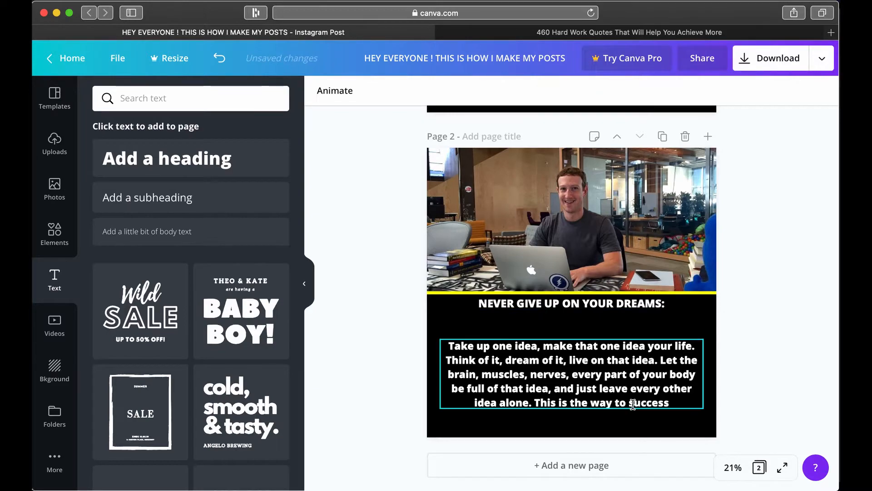
Try the quote text at font size 40
left_click(632, 404)
left_click(632, 404)
left_click(442, 91)
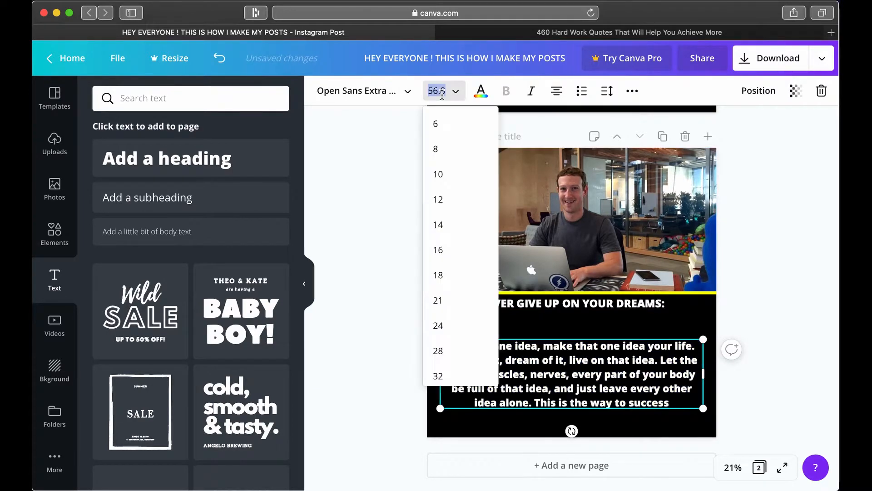
type("40")
key("Return")
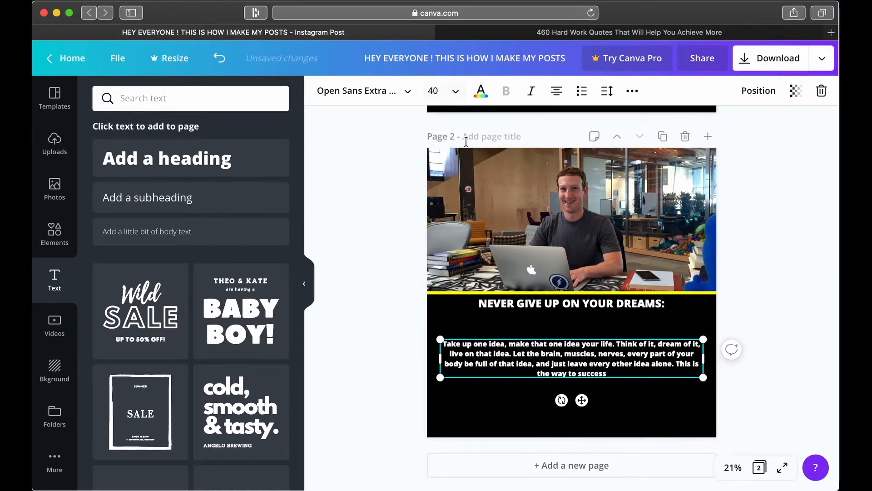
Set the quote's font size to 45 and move its text box slightly up
left_click(445, 93)
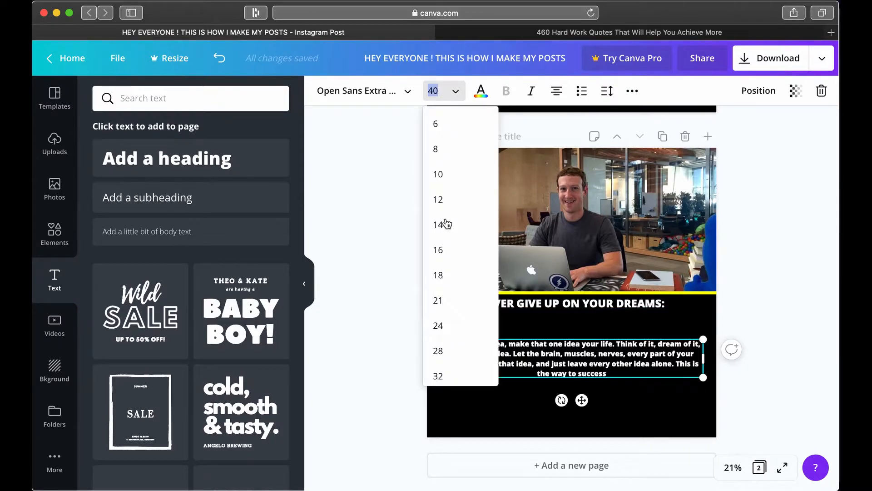
key("Return")
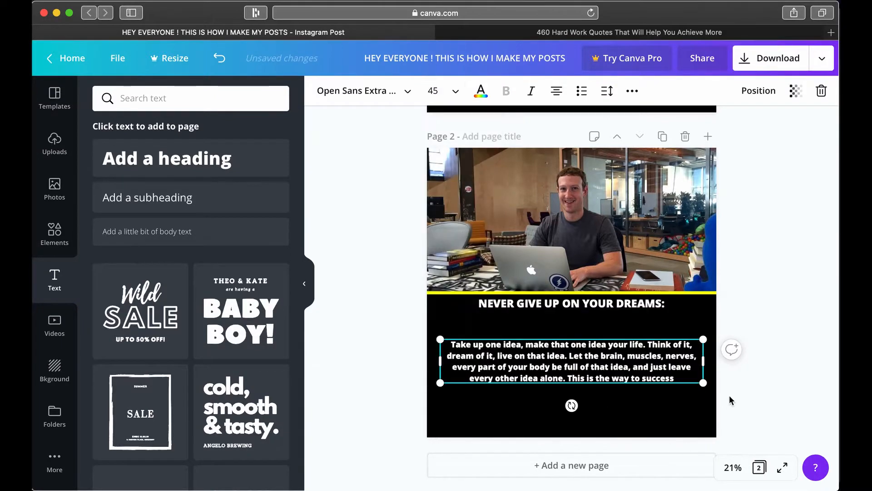
left_click_drag(657, 383, 657, 379)
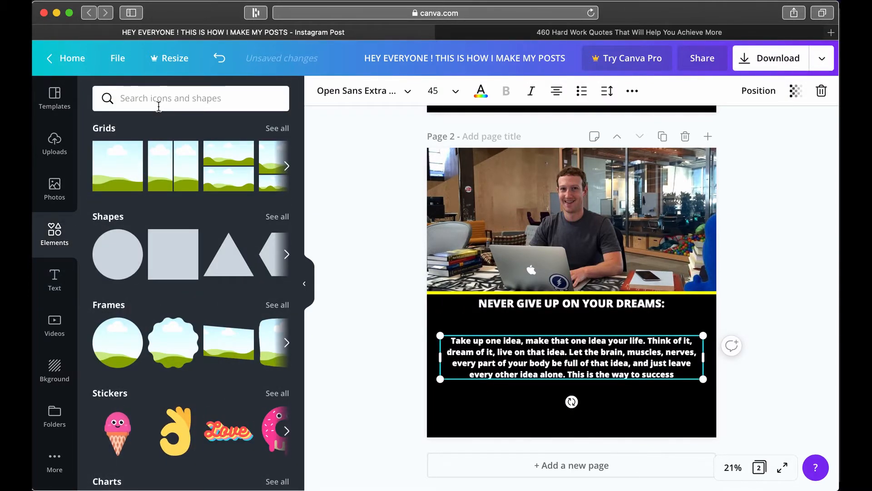
Search the elements for "quotation marks" and add the solid white double quotation mark to the page
left_click(159, 99)
type("quotati")
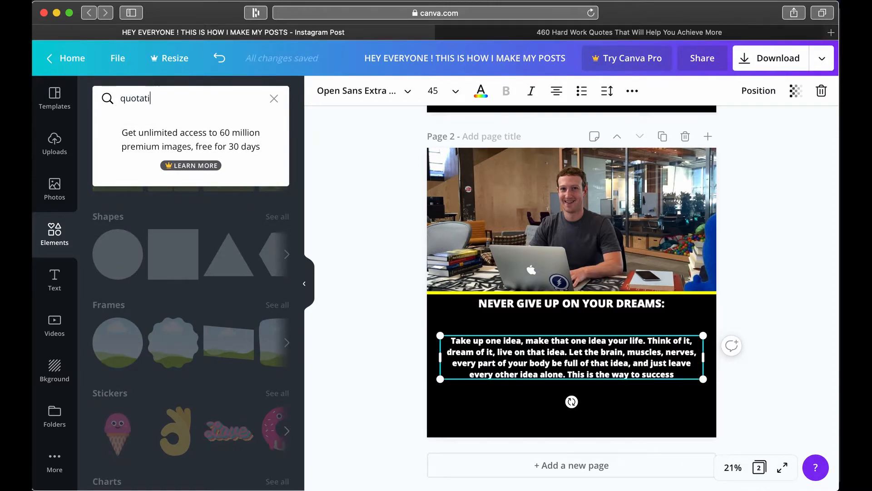
type("on marks")
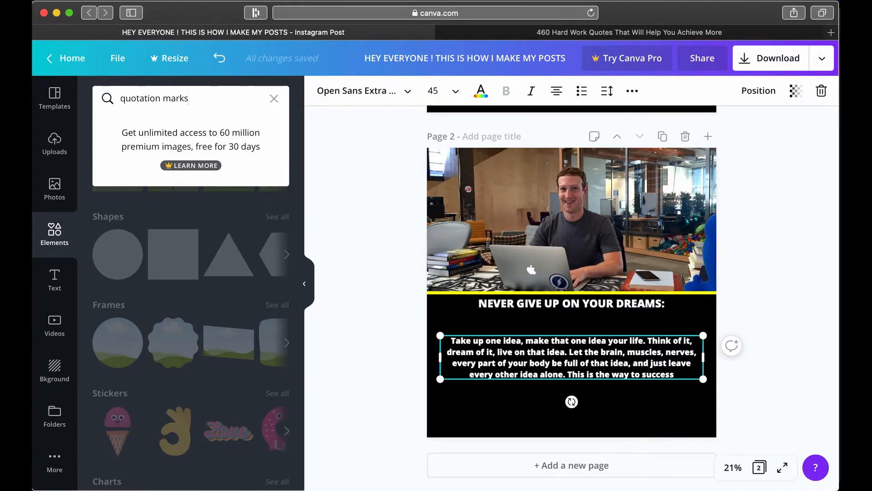
key("Return")
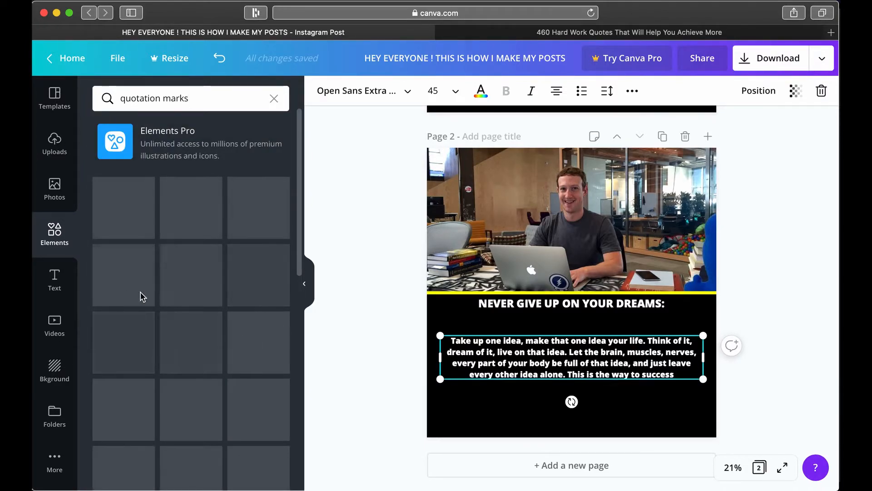
left_click(258, 272)
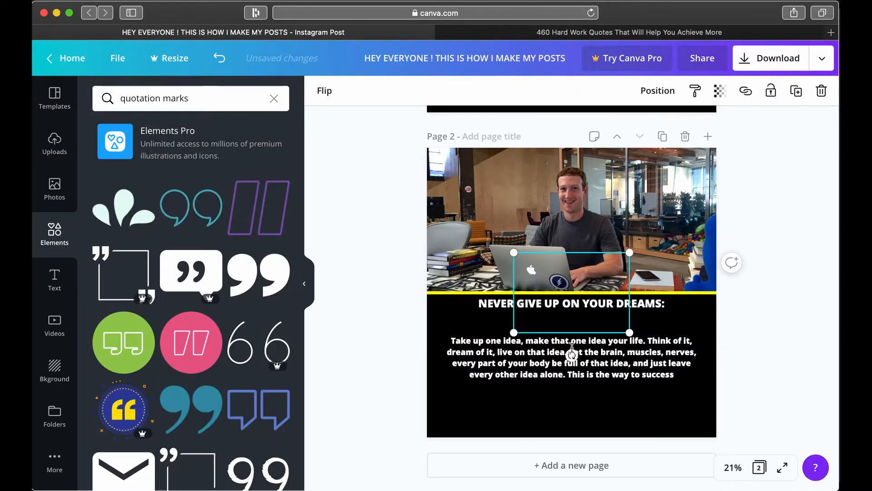
Shrink the quotation mark to a small icon and centre it between the heading and the quote
left_click_drag(610, 327, 548, 350)
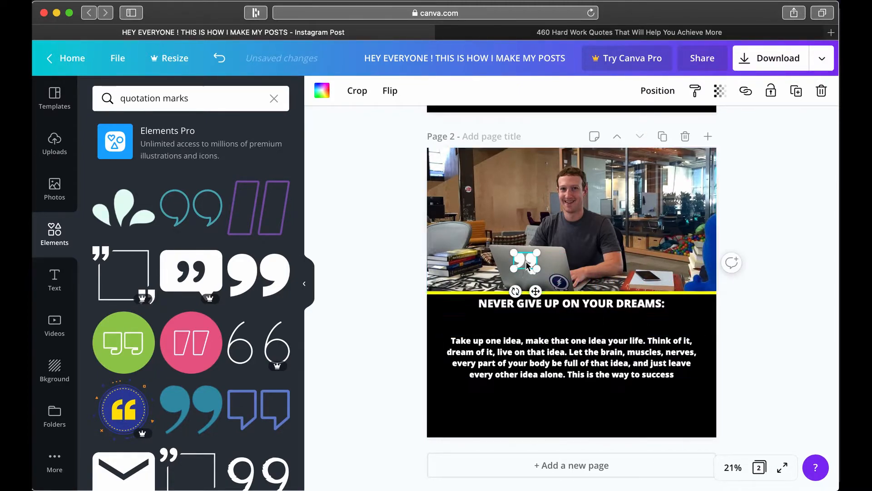
left_click_drag(525, 261, 580, 329)
left_click(636, 320)
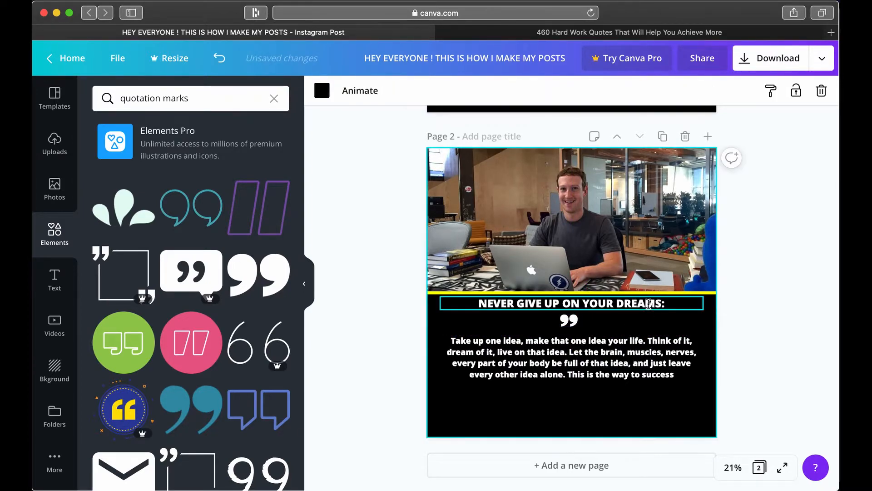
Colour the heading word "DREAMS" and the quotation mark icon yellow, using the document's yellow
double_click(642, 310)
left_click(481, 91)
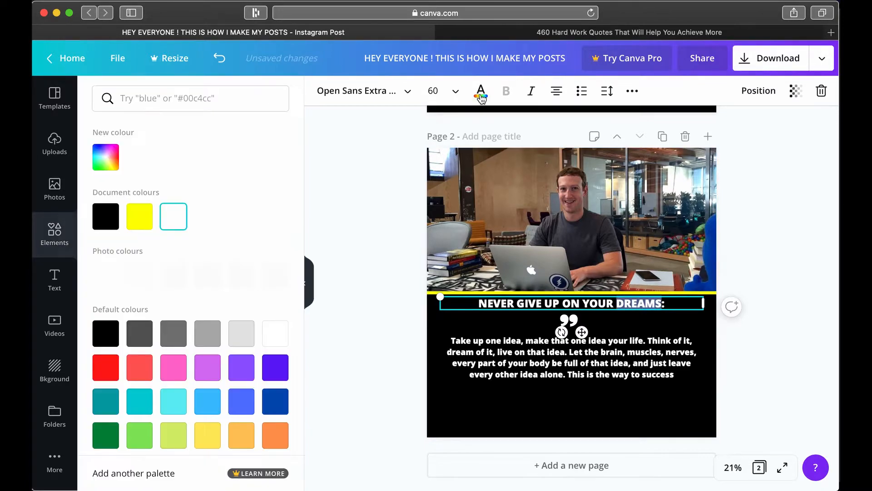
left_click(140, 216)
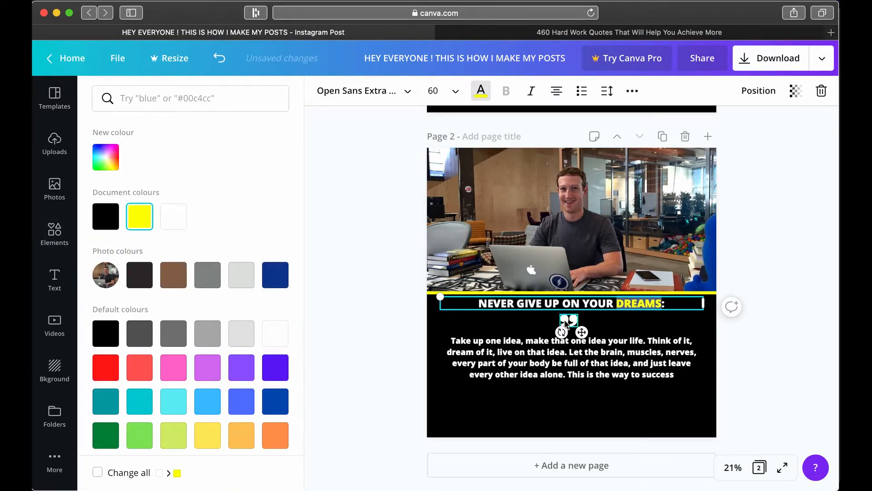
left_click(431, 248)
left_click(328, 93)
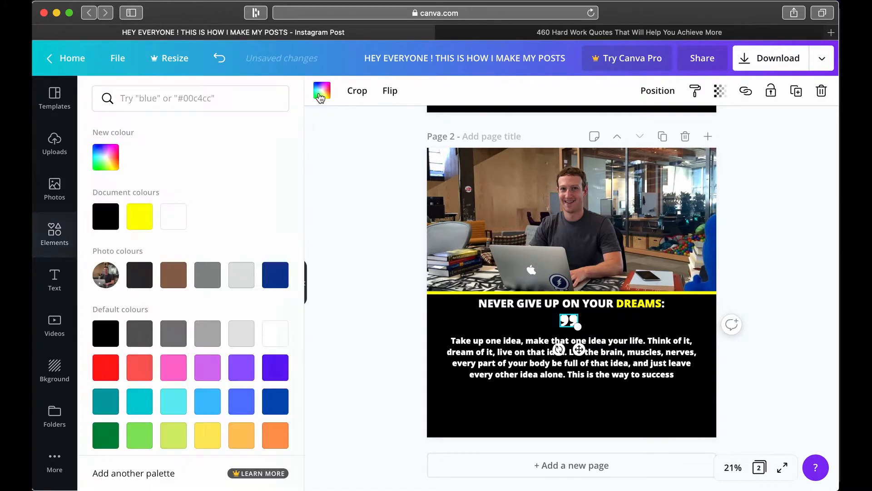
left_click(140, 216)
Widen the quote's text box slightly on both sides and centre it horizontally on the page
left_click(517, 350)
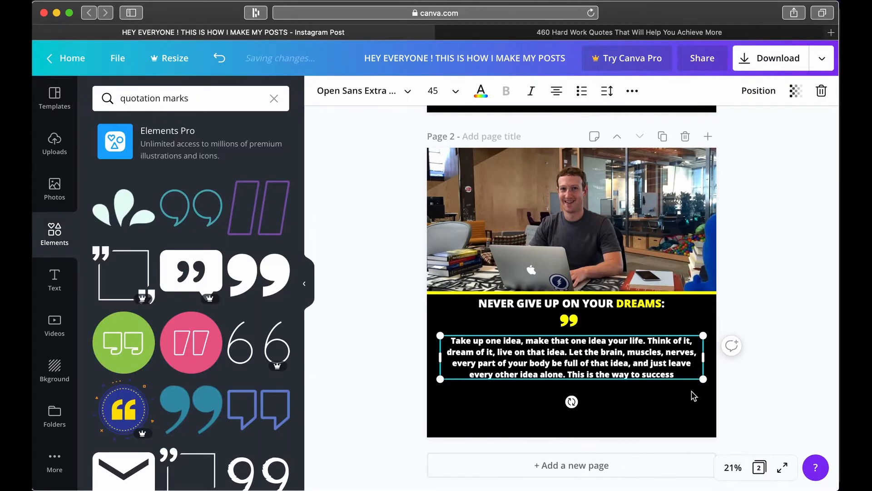
left_click_drag(705, 359, 710, 359)
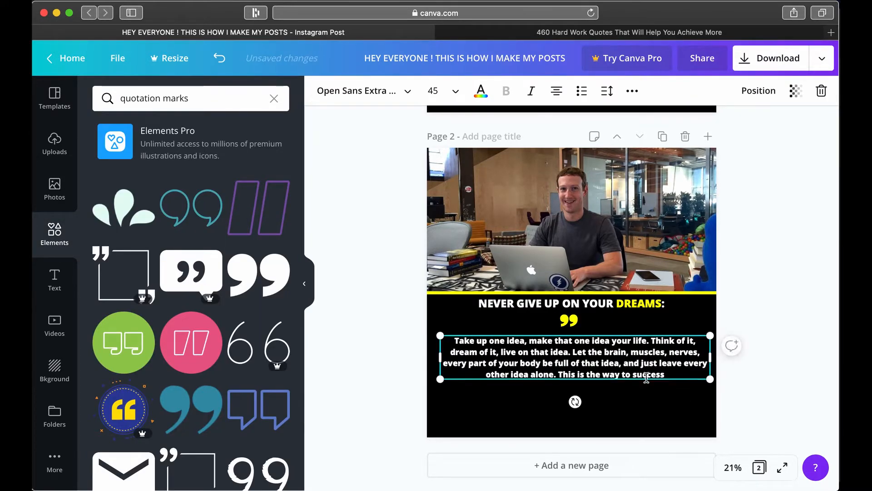
left_click_drag(437, 356, 431, 357)
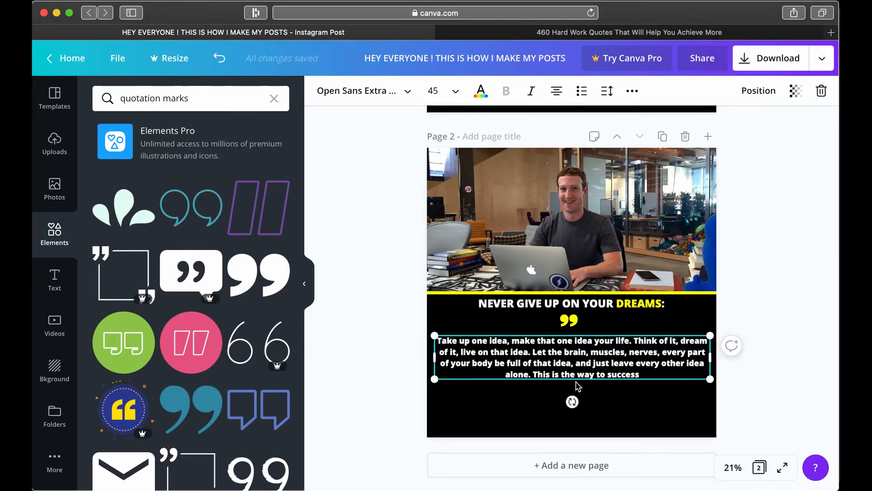
left_click(632, 323)
left_click(616, 374)
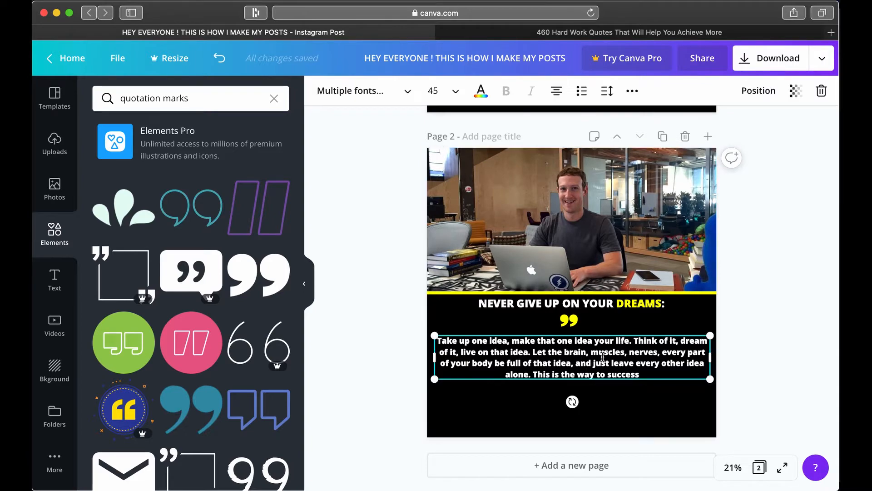
left_click_drag(636, 378, 641, 378)
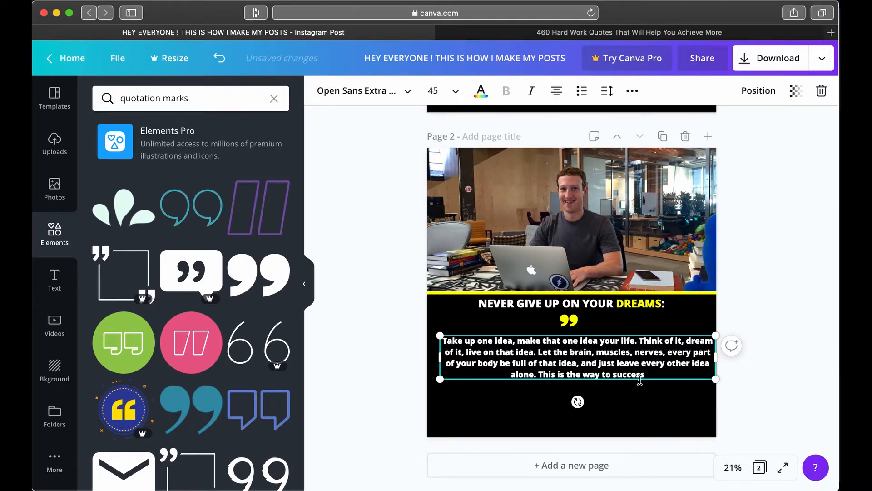
left_click_drag(624, 381, 618, 381)
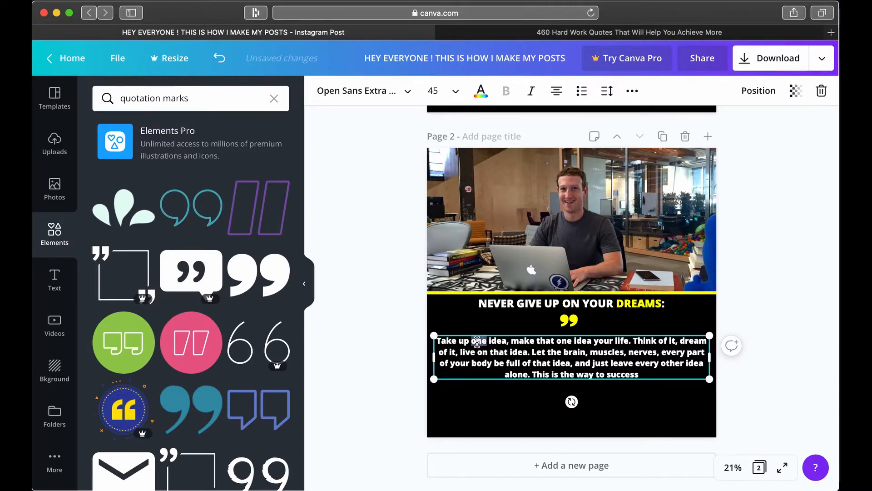
Colour the words "one", "your life" and "dream" in the quote's first line yellow
left_click(480, 91)
left_click(139, 215)
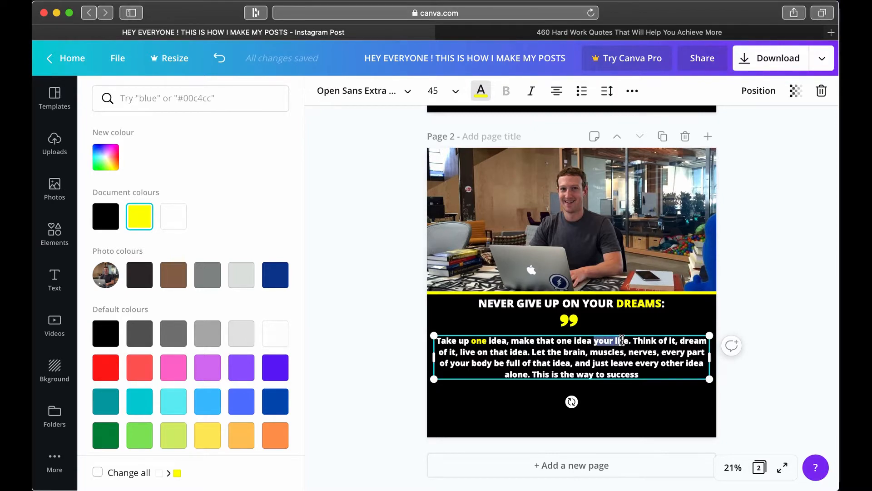
left_click_drag(626, 339, 628, 340)
left_click(139, 216)
left_click(695, 336)
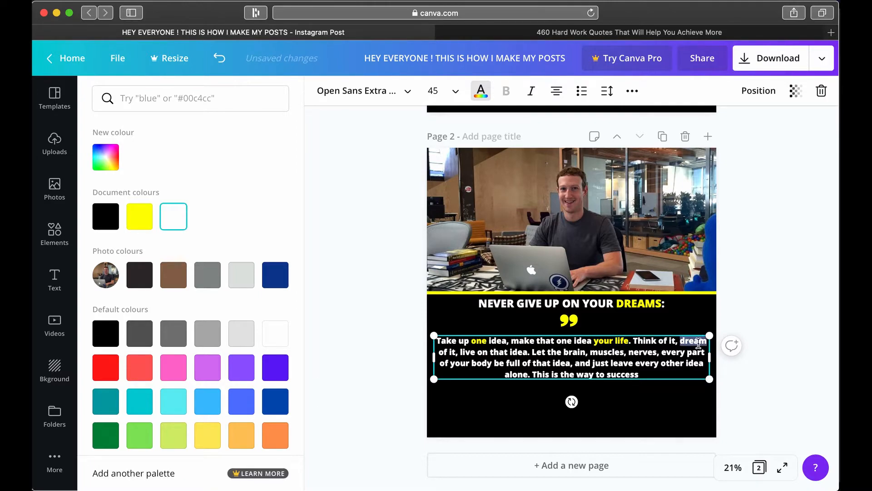
left_click(140, 216)
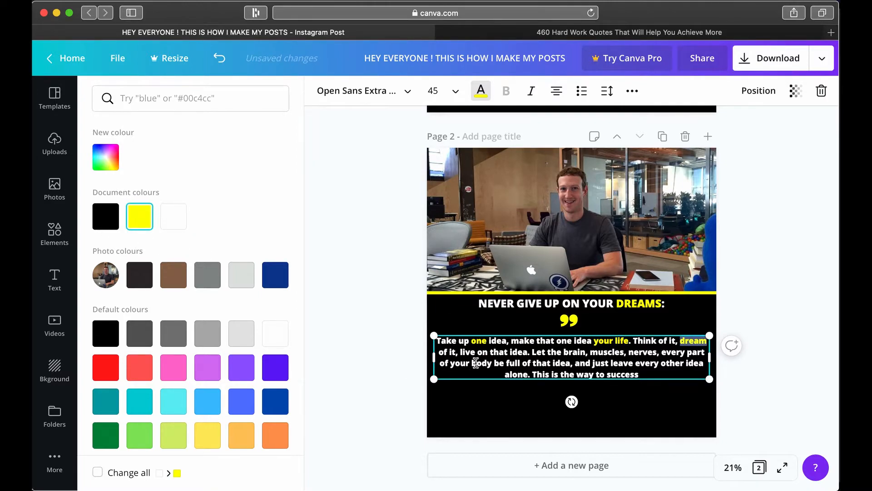
Colour the words "brain", "muscles" and "nerves" in the quote yellow
double_click(573, 352)
left_click(148, 225)
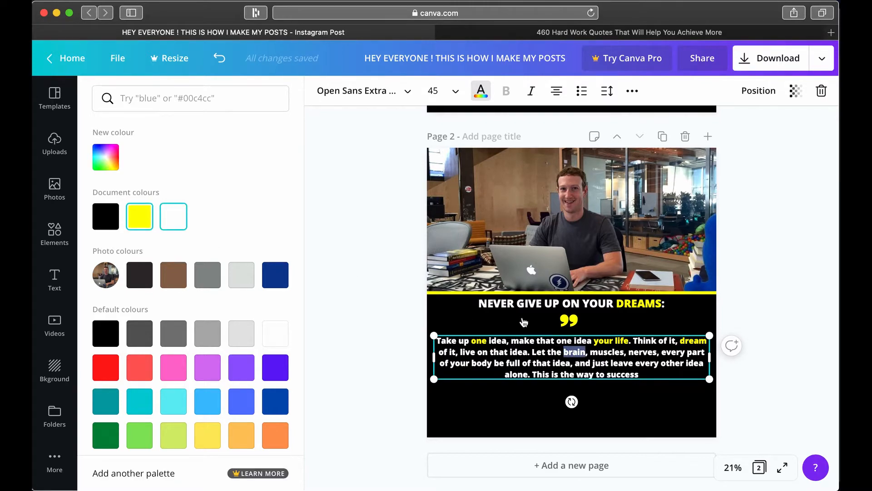
double_click(604, 351)
left_click(140, 217)
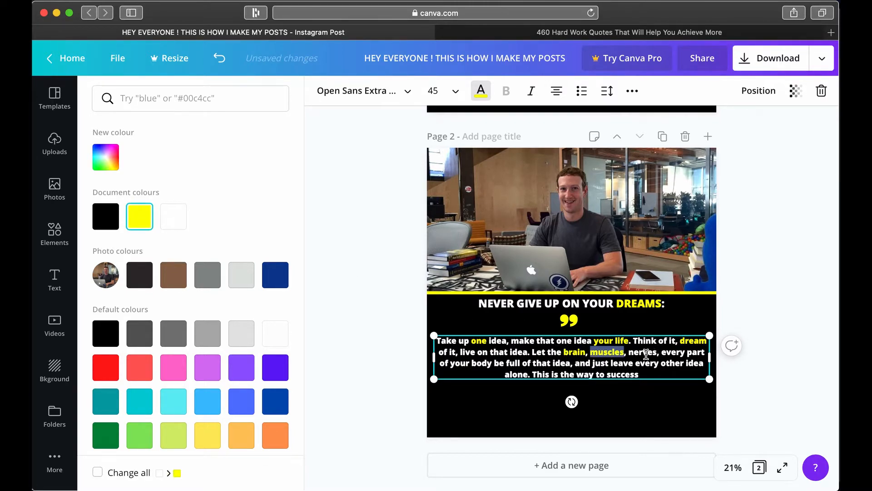
double_click(643, 351)
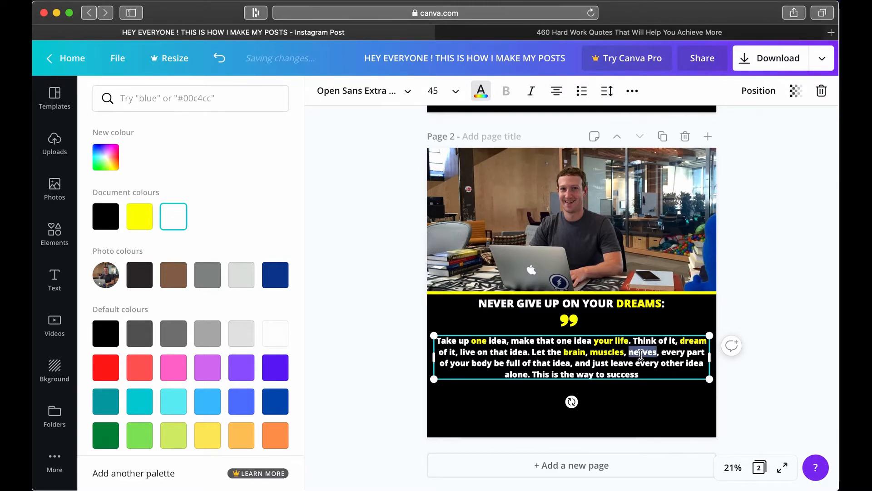
left_click(146, 225)
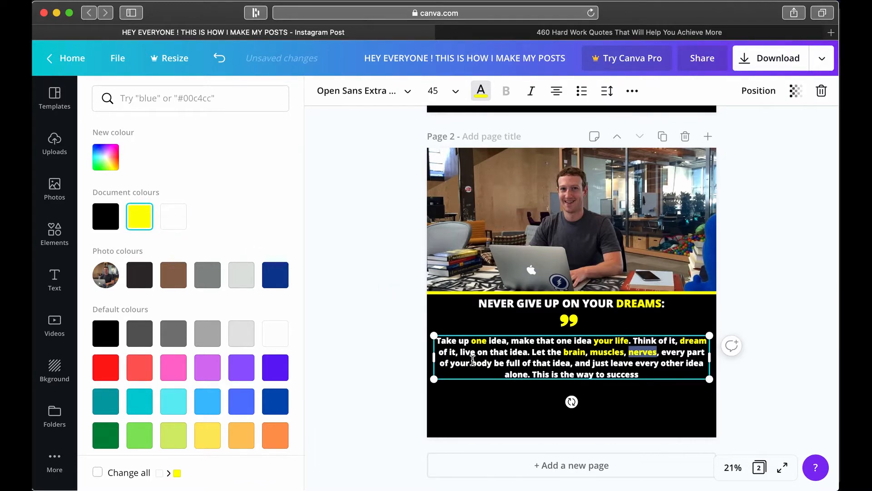
Colour "body be full of that idea", "alone" and "success" in the quote's last two lines yellow
left_click_drag(471, 361, 570, 359)
left_click(569, 368)
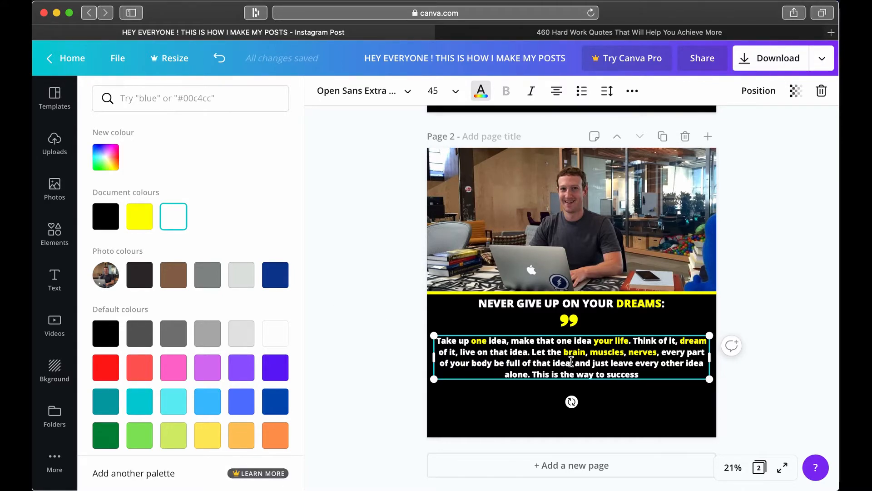
left_click_drag(572, 361, 486, 361)
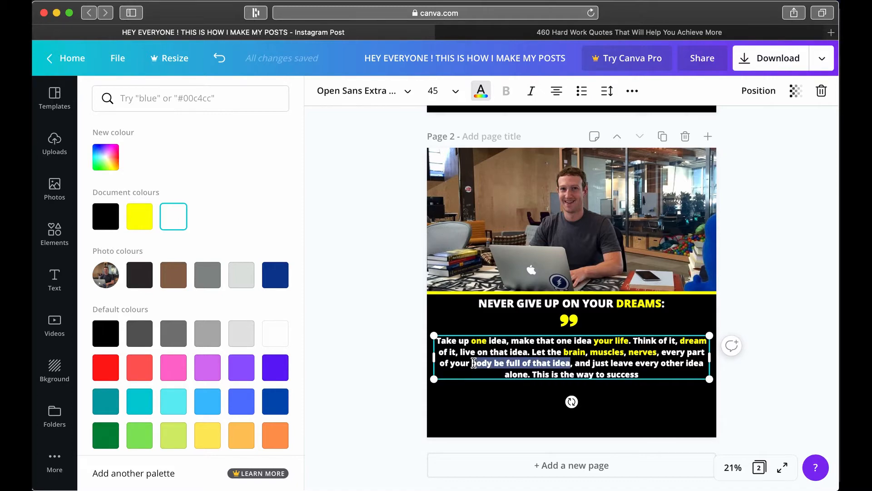
left_click(140, 216)
left_click(619, 364)
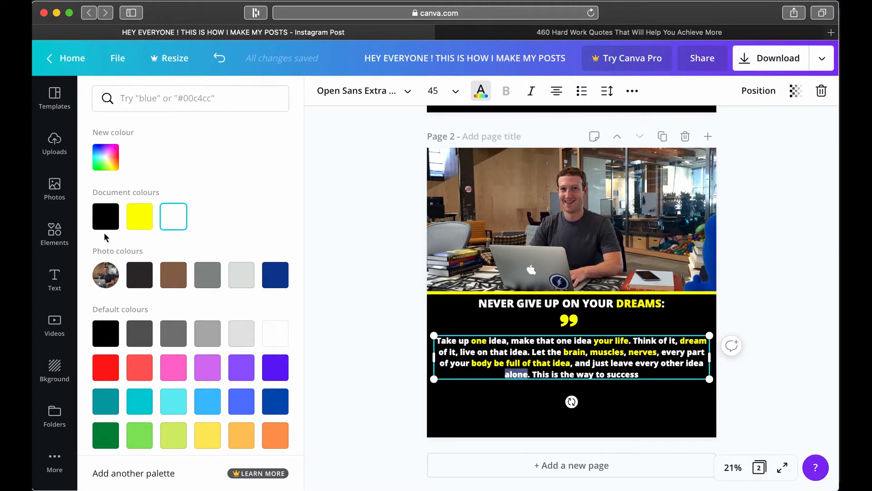
left_click(129, 223)
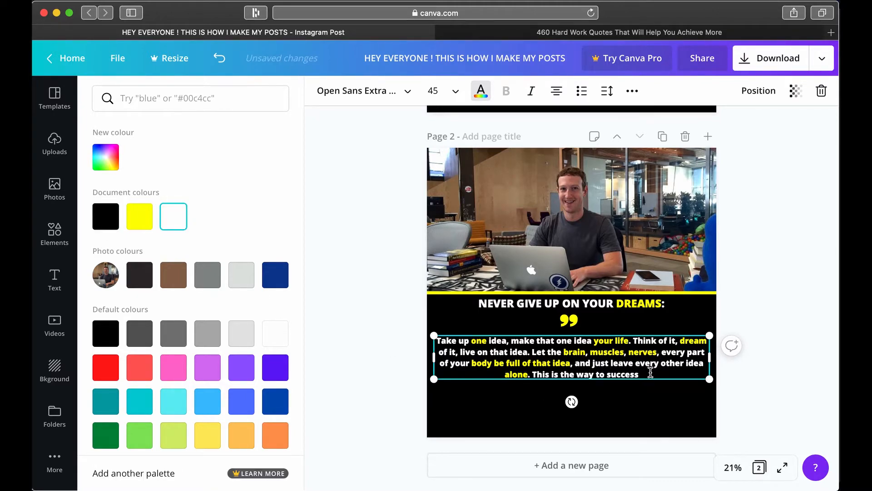
left_click_drag(640, 374, 592, 372)
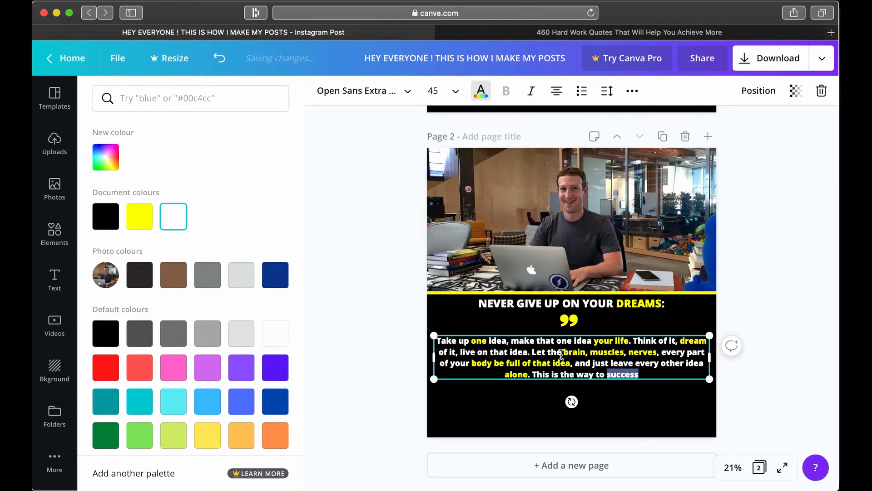
left_click(140, 217)
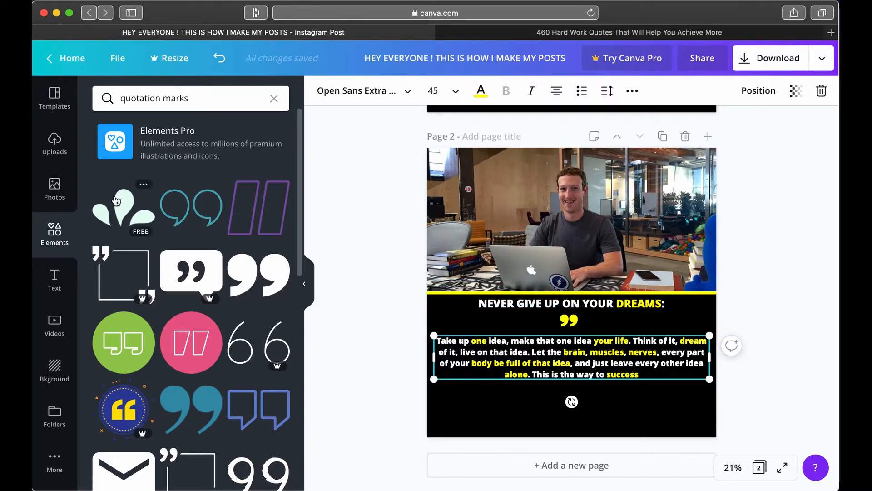
Add a heading text to the page reading "TAG A FUTURE MILLIONAIRE"
left_click(61, 286)
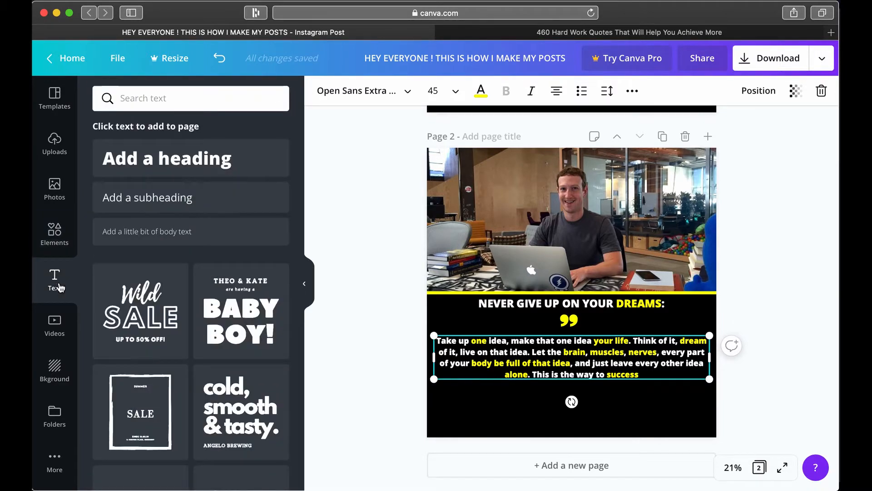
left_click(188, 158)
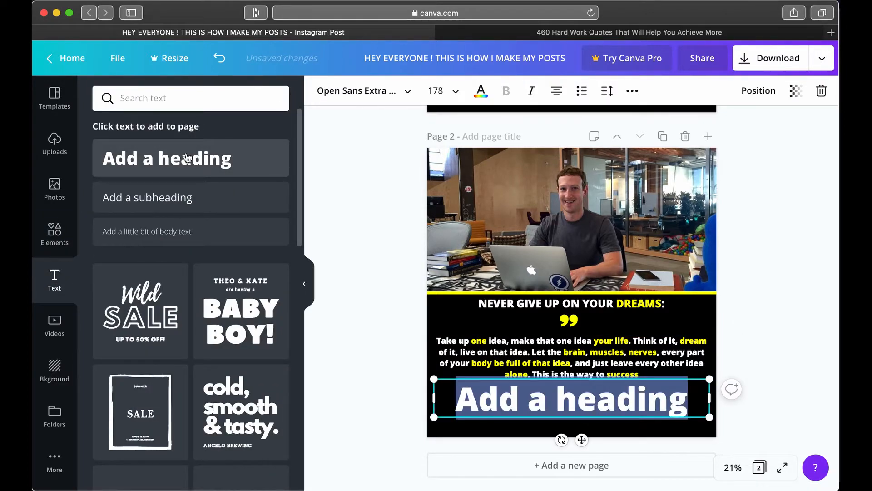
type("TAG A FUTURE")
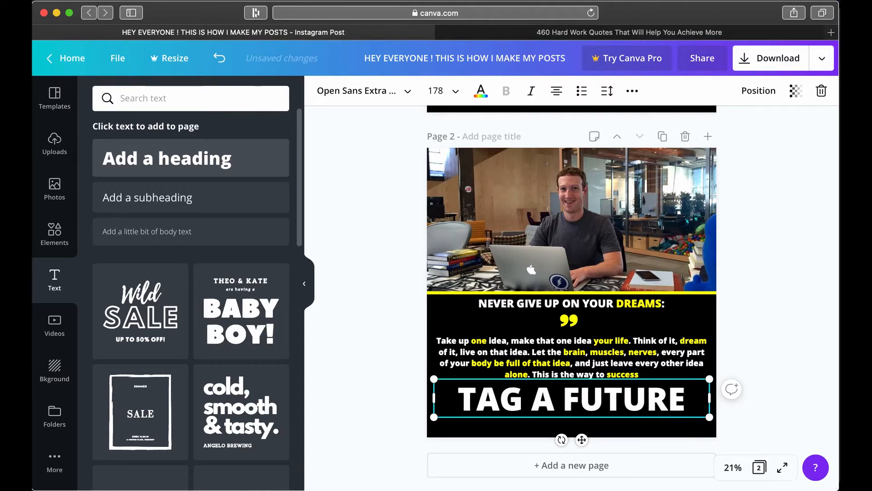
type(" MILLI")
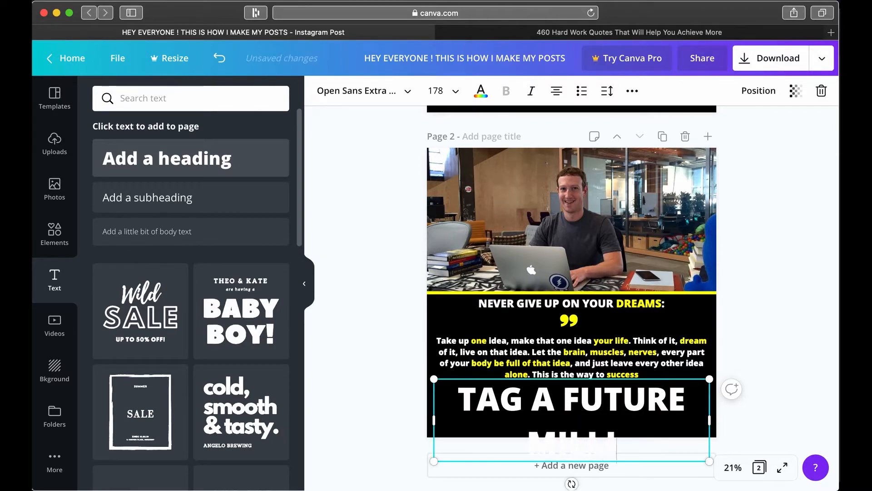
type("ONAIRE")
Set the "TAG A FUTURE MILLIONAIRE" text to size 40 and move it down, clear of the quote
key("super+a")
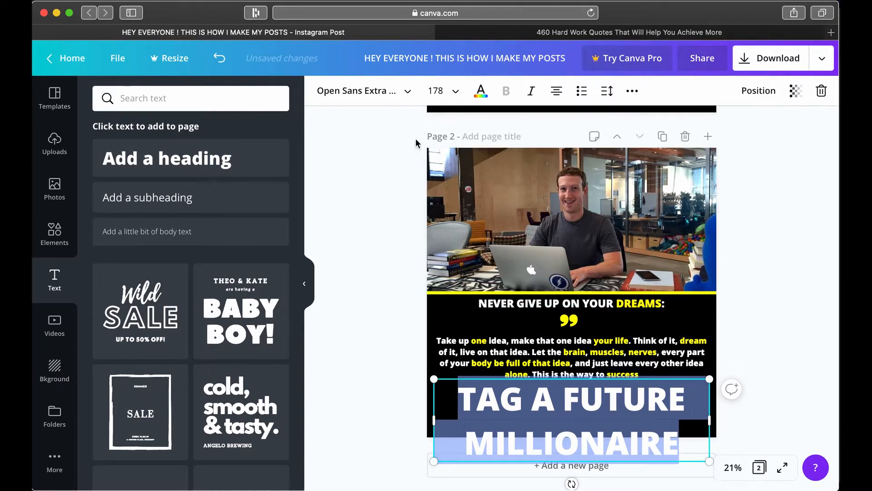
left_click(458, 96)
scroll(454, 359, "down", 3)
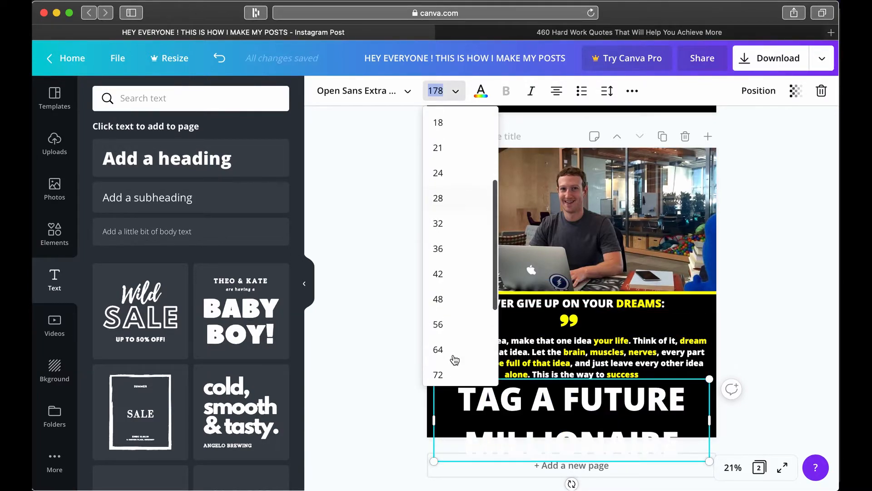
left_click(451, 353)
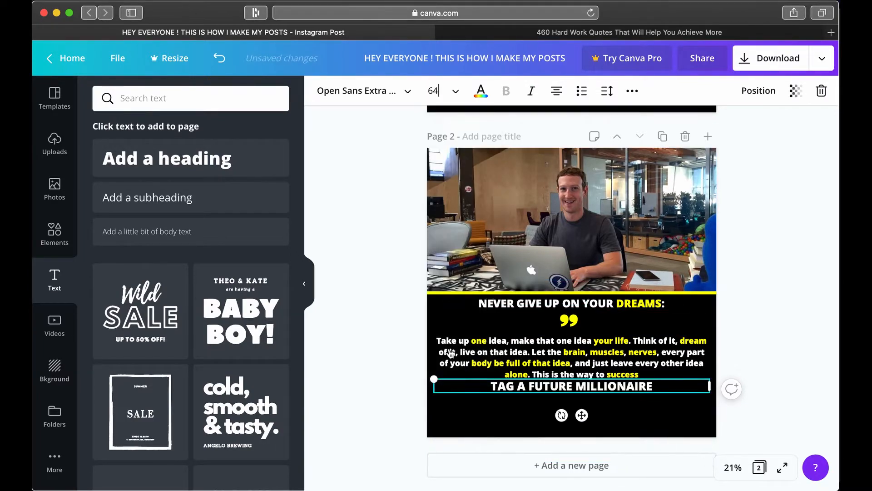
left_click(433, 90)
type("40")
key("Return")
left_click_drag(607, 390, 607, 413)
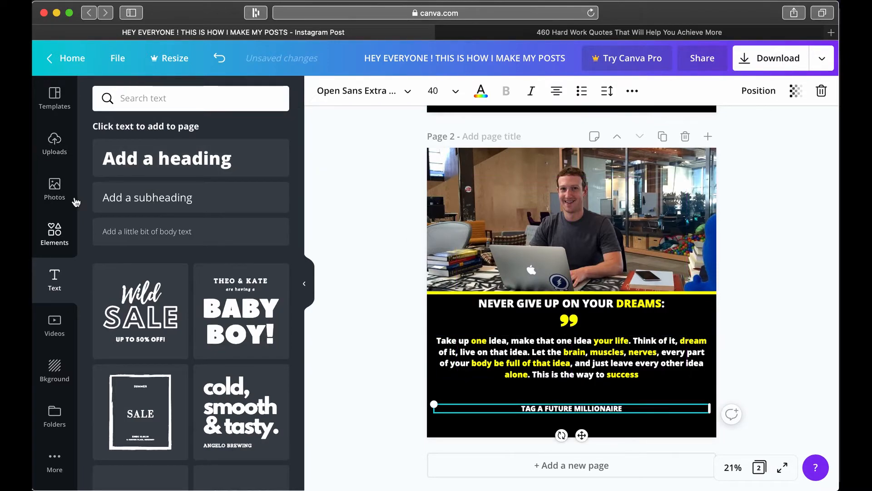
Search the elements library for "EMOJIS FINGER" and look through the results for a downward-pointing hand
left_click(55, 233)
left_click_drag(190, 98, 120, 98)
type("EMOJIS FI")
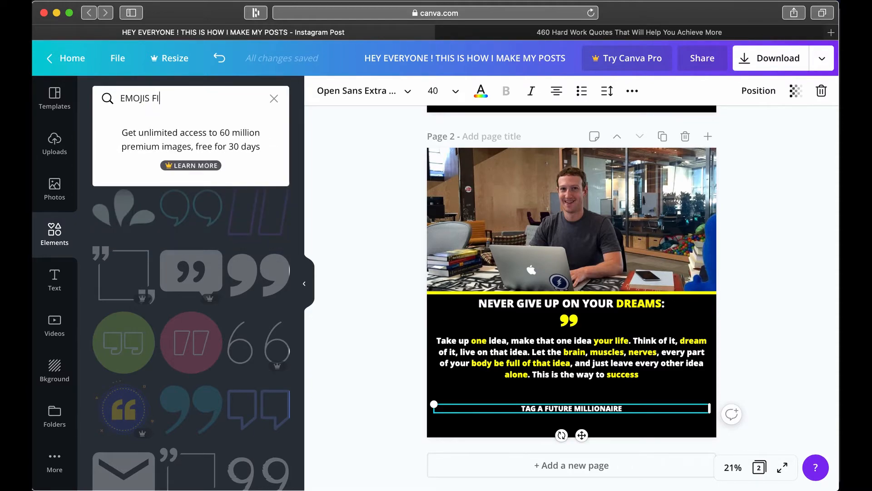
type("NGER")
key("Return")
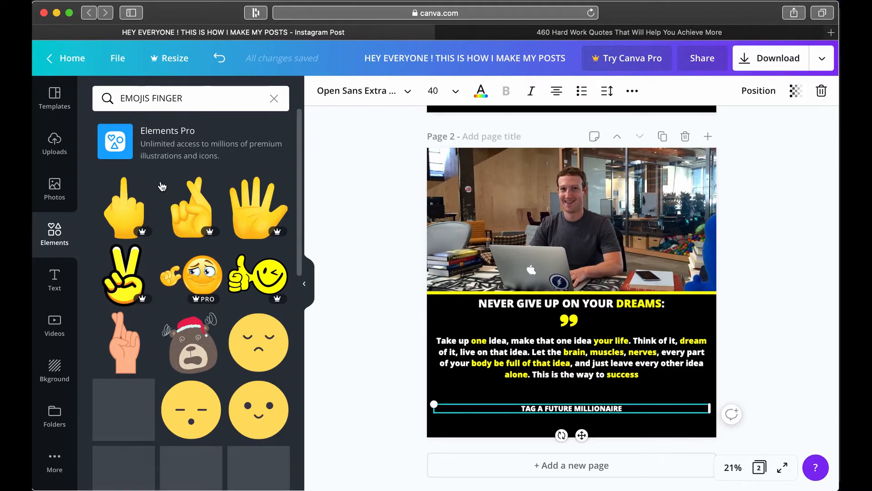
scroll(204, 327, "down", 5)
scroll(204, 327, "down", 2)
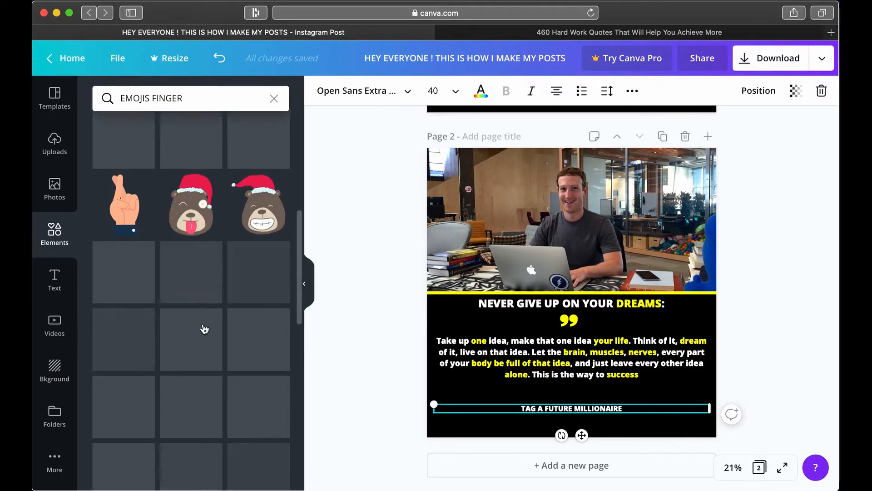
Search the elements for "EMOJIS DOWN FINGER" and add the yellow downward-pointing hand to the page
left_click(156, 100)
type("DOWN")
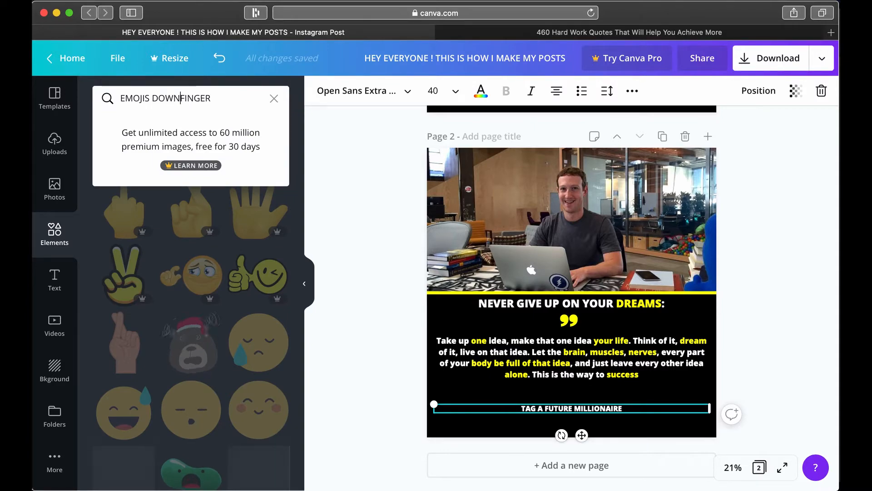
key("Return")
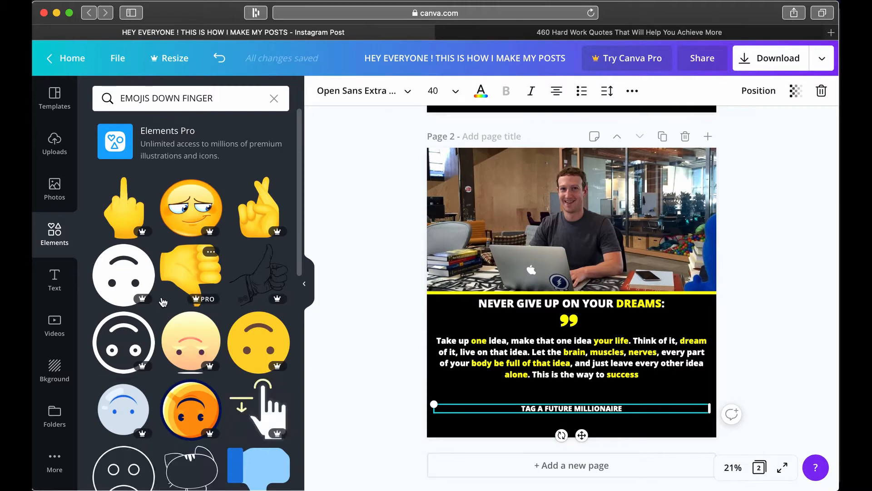
scroll(172, 407, "down", 8)
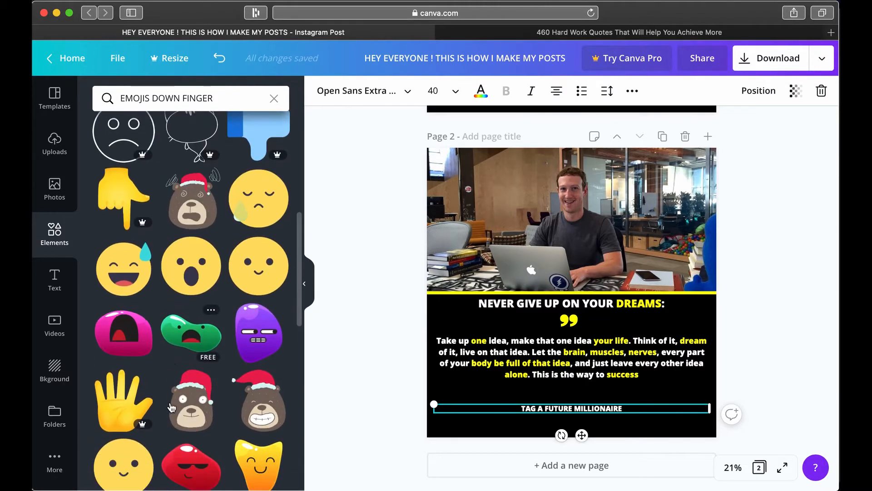
left_click(117, 196)
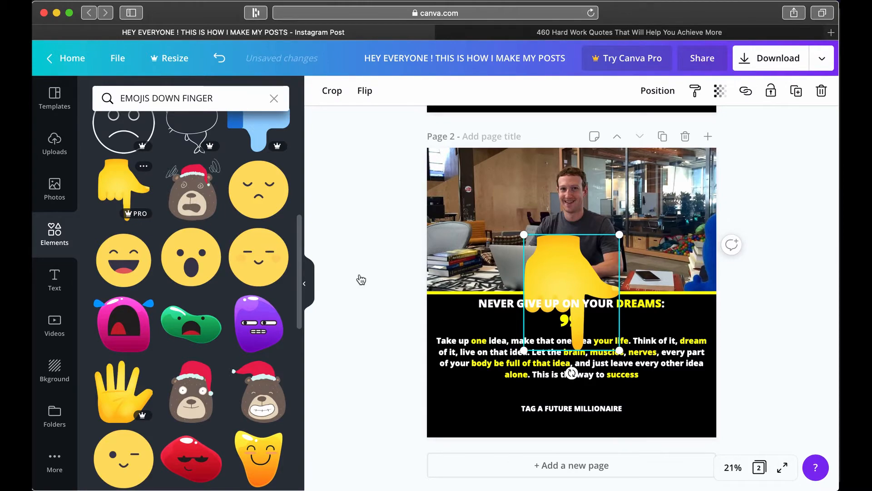
Move the "TAG A FUTURE MILLIONAIRE" text slightly lower and delete the large pointing-hand emoji from the page
left_click(532, 409)
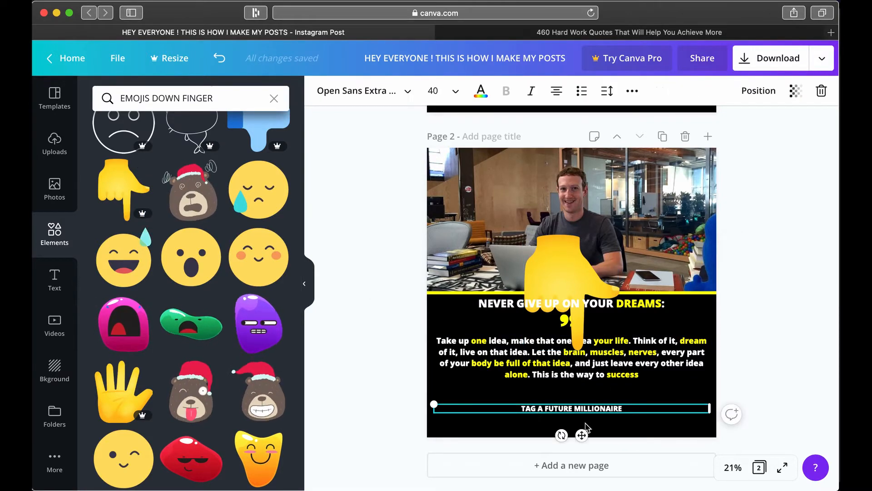
left_click_drag(582, 435, 582, 440)
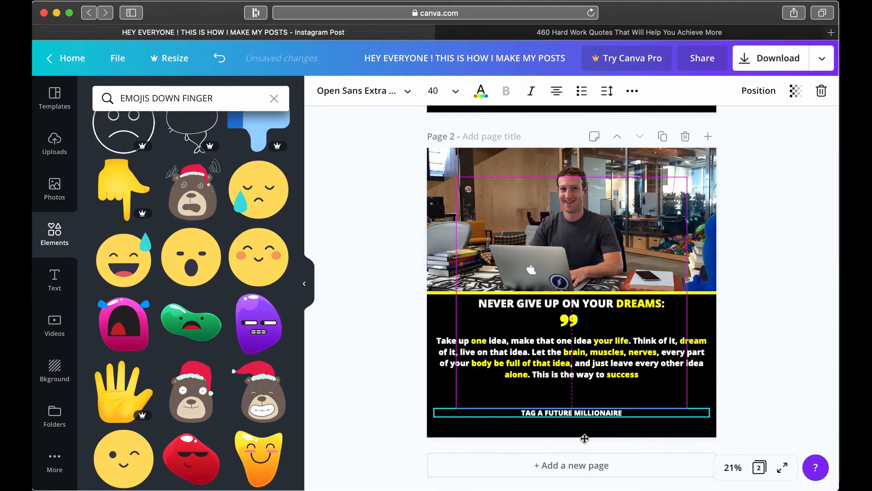
left_click(581, 323)
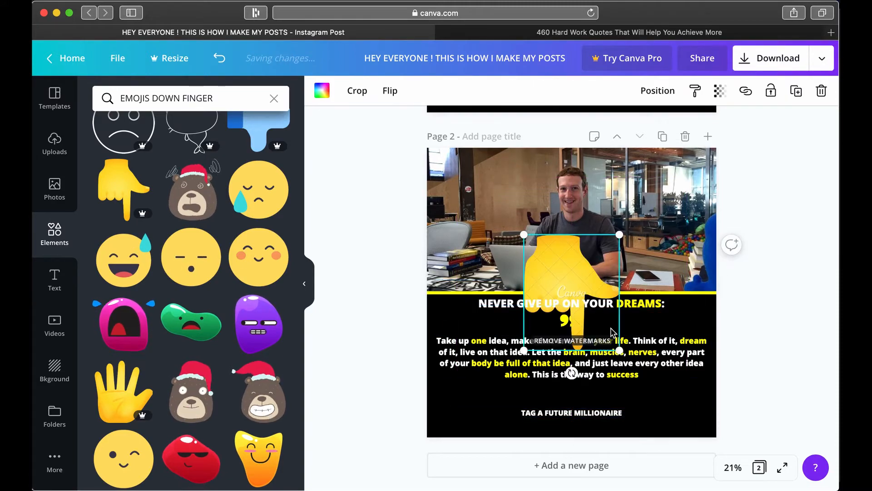
key("Delete")
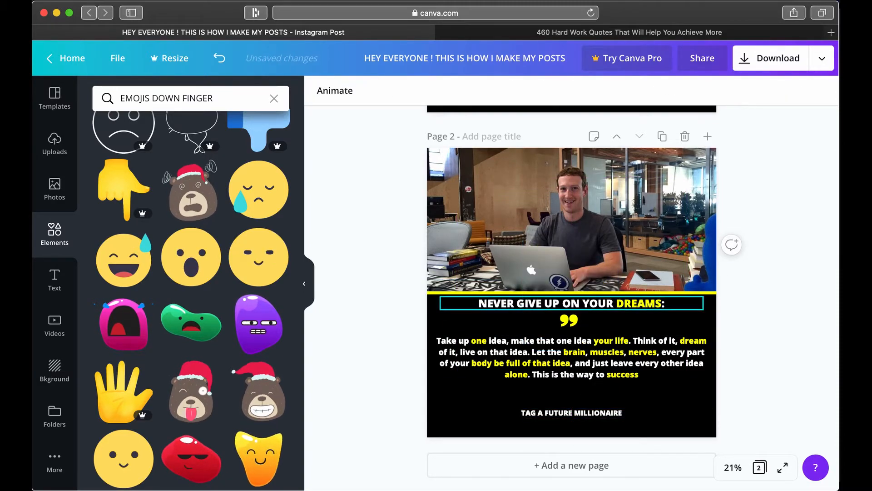
Save the downward-pointing hand image to Downloads, and upload tl.png from Finder into the design
right_click(127, 200)
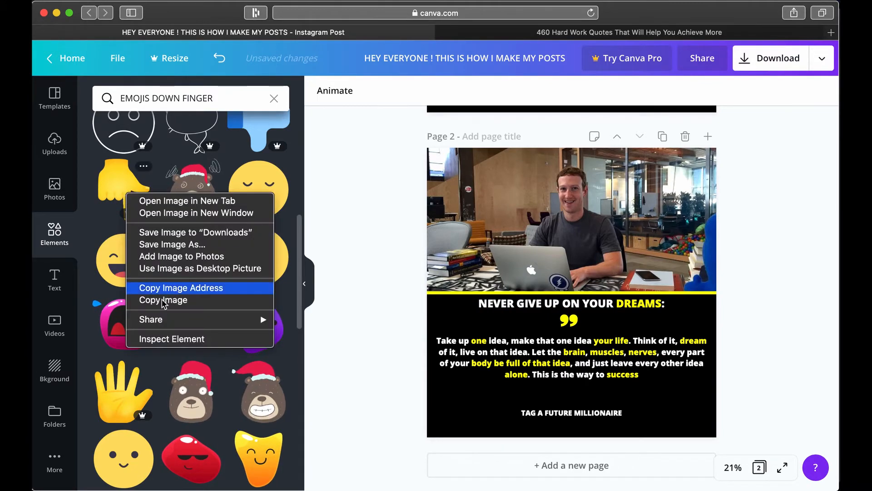
left_click(175, 233)
mouse_move(838, 155)
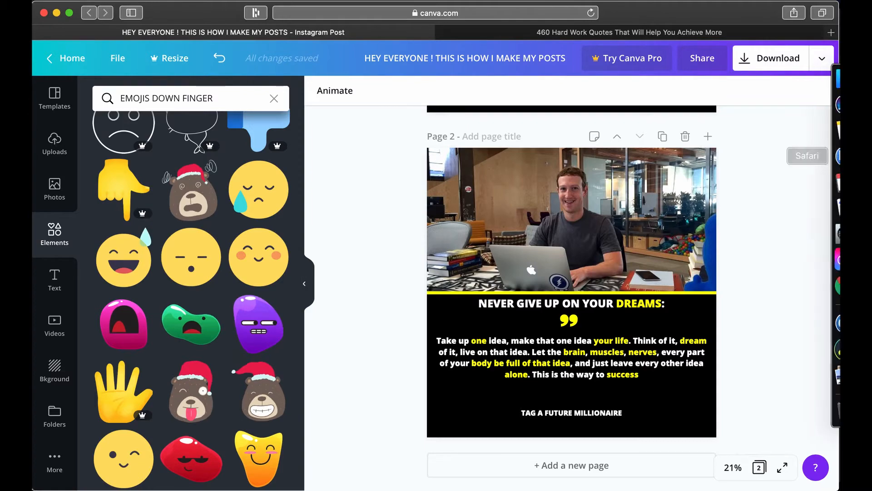
left_click(824, 75)
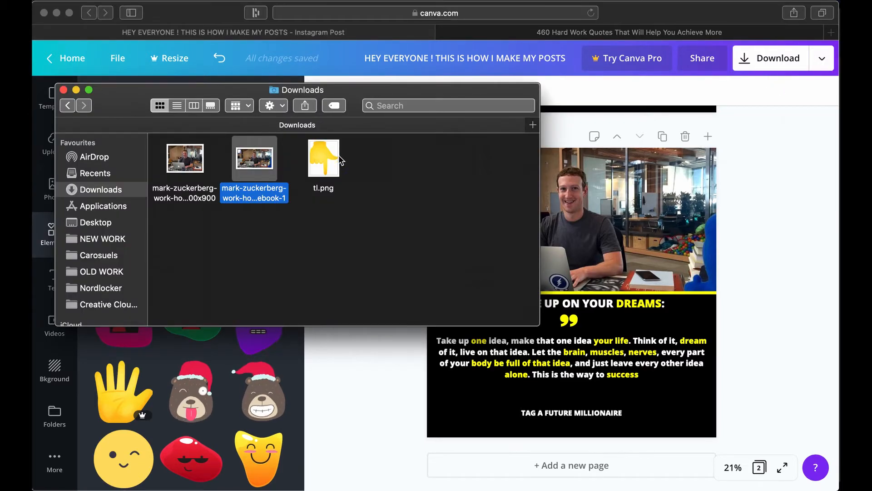
left_click_drag(334, 162, 552, 386)
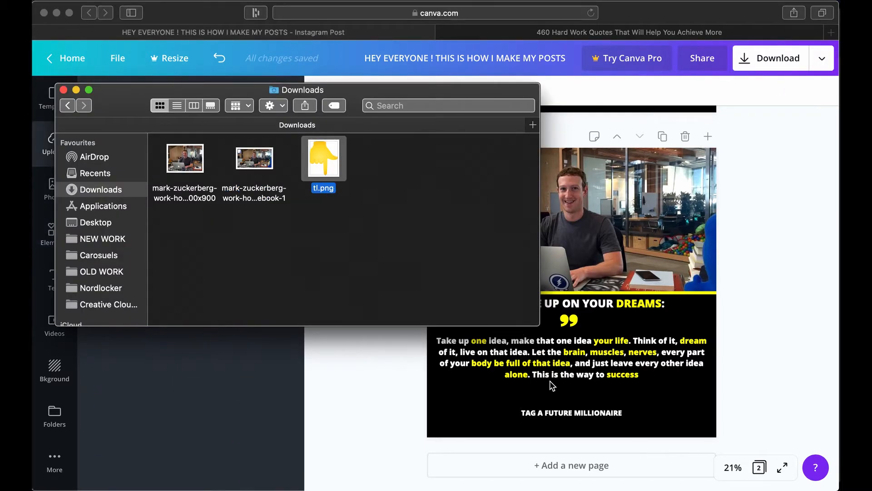
left_click(553, 385)
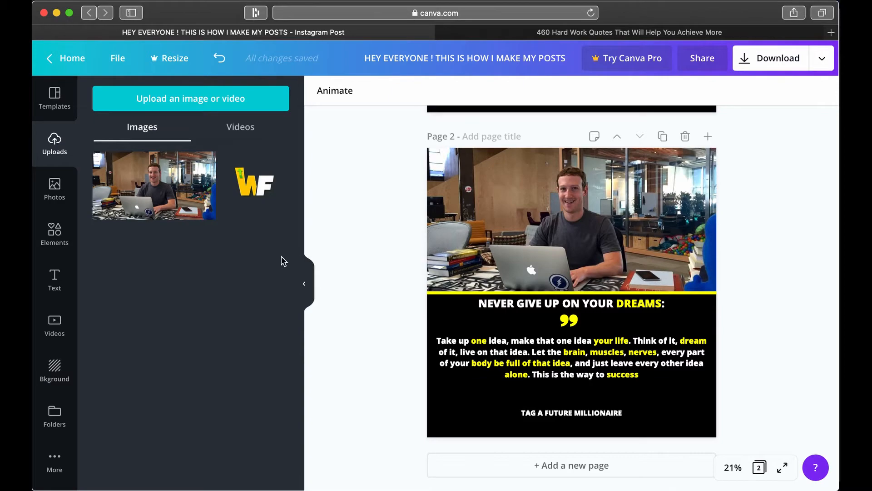
left_click(836, 80)
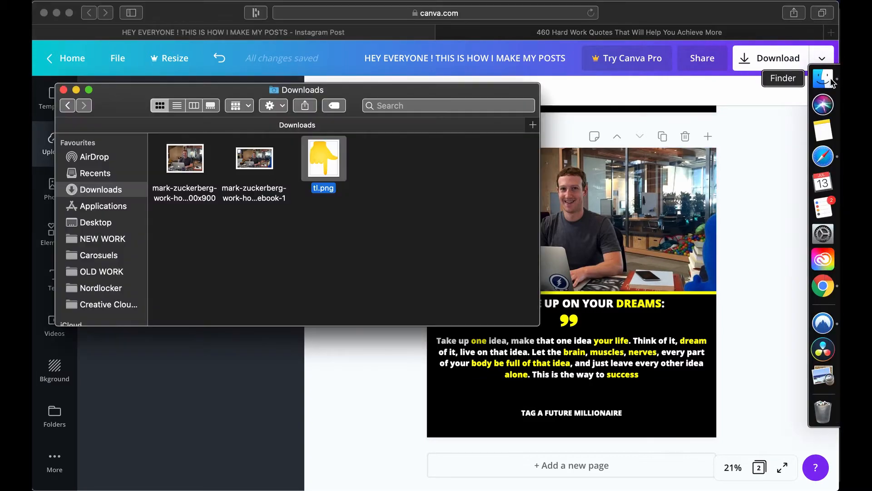
left_click_drag(340, 157, 189, 353)
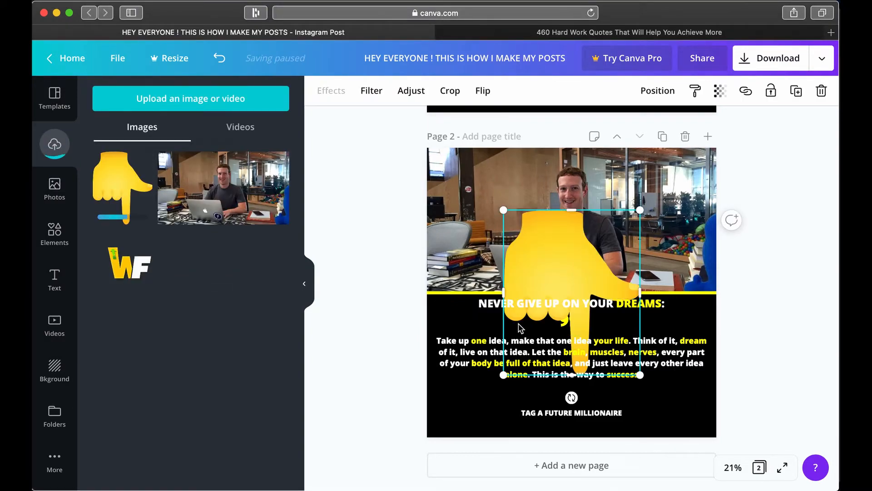
Shrink the uploaded hand image to roughly text height and move it down beside the start of the "TAG A FUTURE MILLIONAIRE" text
left_click_drag(562, 344, 520, 230)
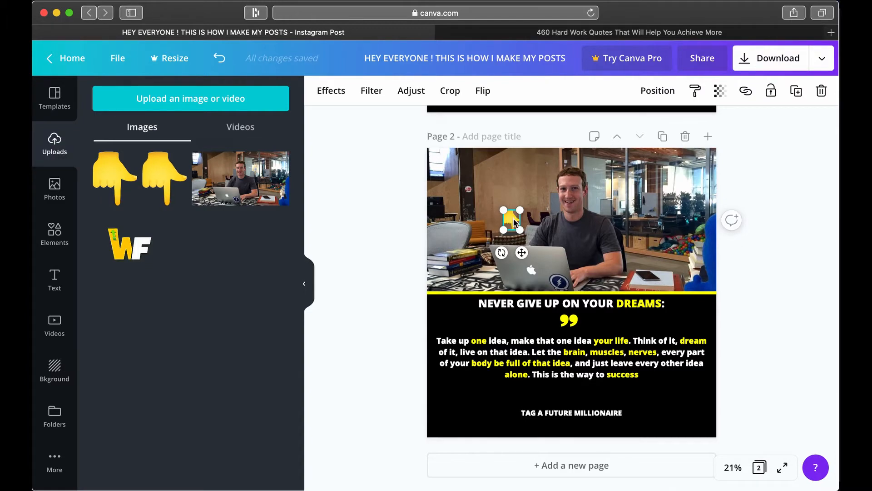
left_click_drag(499, 234, 502, 408)
key("super+z")
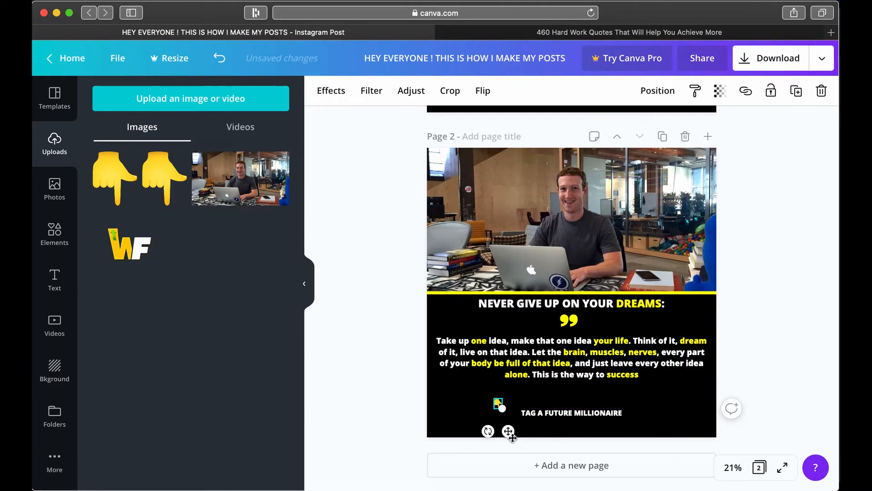
left_click(456, 411)
left_click(498, 403)
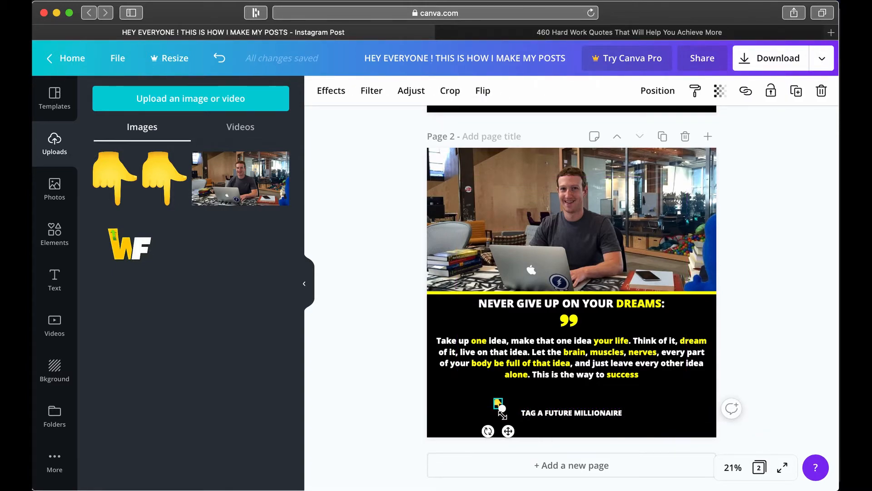
Place a second small pointing hand just after the end of the "TAG A FUTURE MILLIONAIRE" text
left_click_drag(508, 430, 642, 442)
left_click(742, 428)
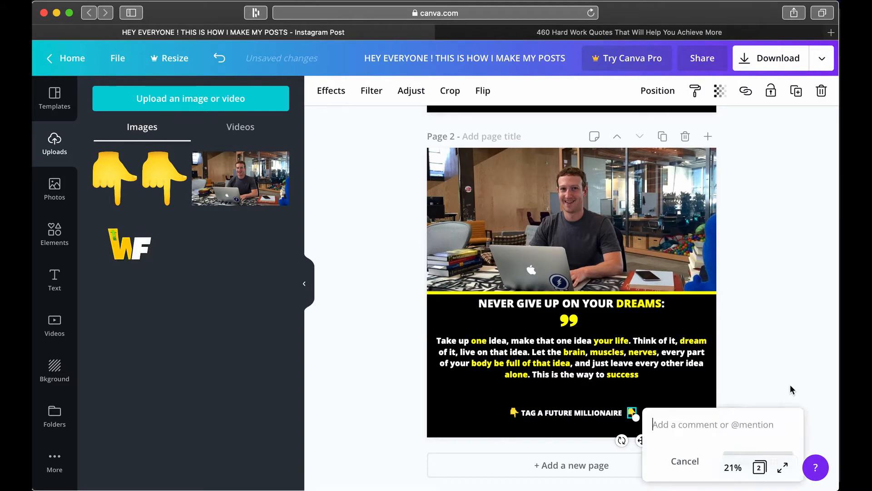
left_click(790, 385)
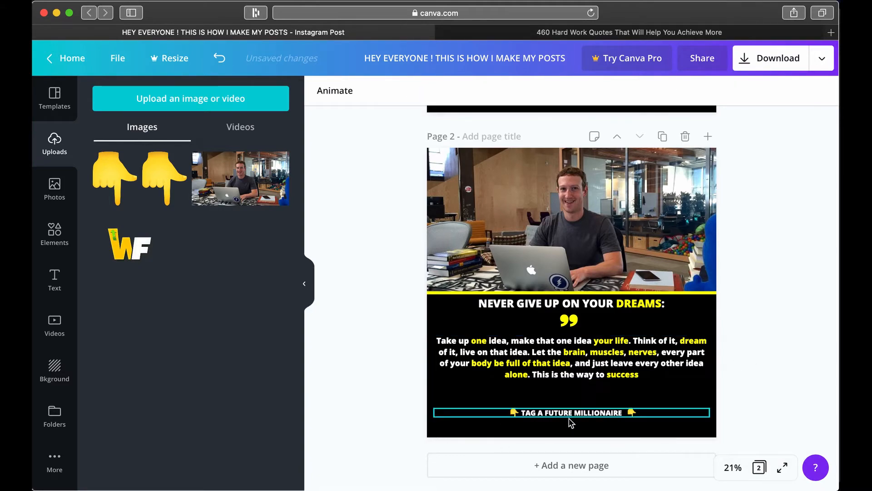
Search the elements for "SQUARES" and add the purple rounded square to the page
left_click(55, 231)
double_click(167, 99)
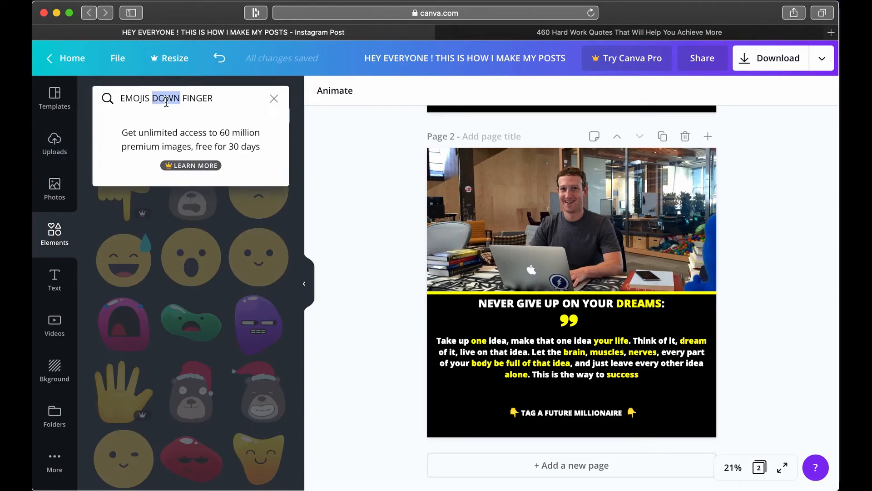
triple_click(166, 101)
type("SQUARES")
key("Return")
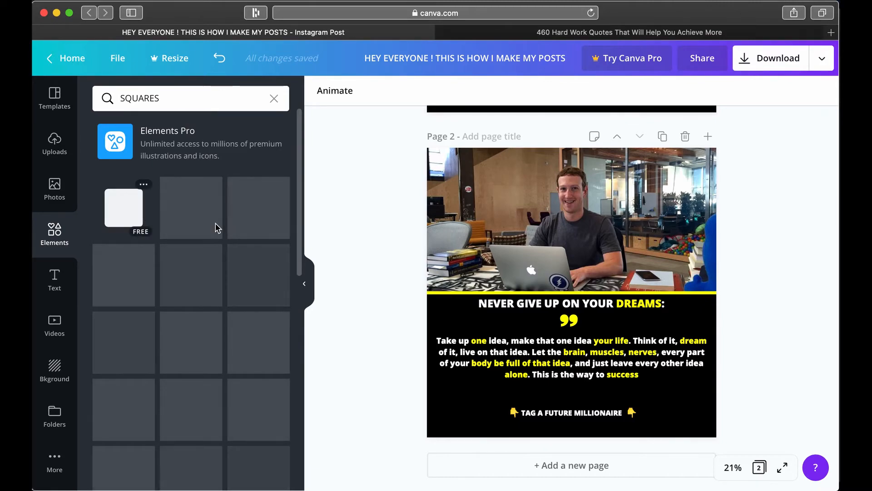
scroll(175, 427, "down", 3)
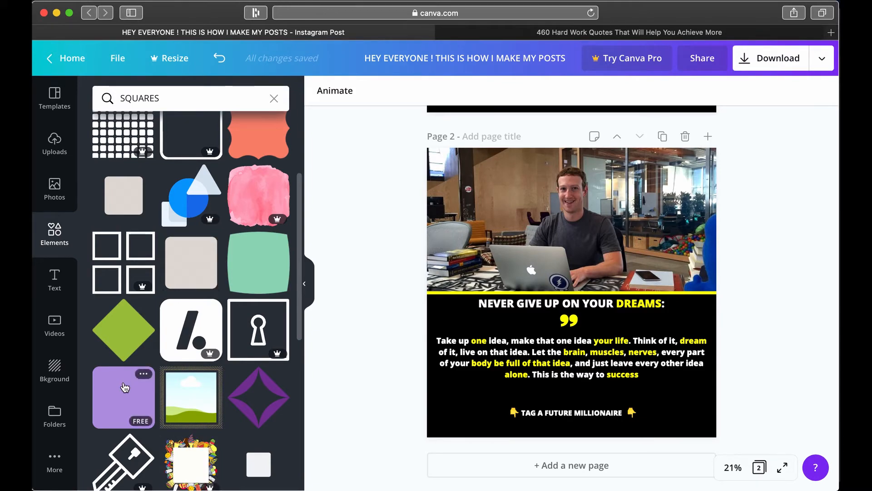
left_click(124, 387)
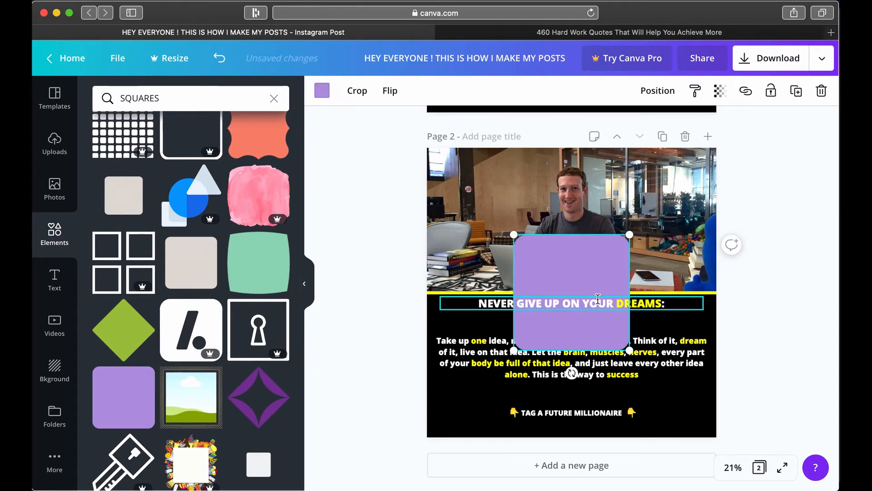
Move the purple rounded square to the page's lower-left corner so only a thin band shows, and delete the stray blank page 3
left_click_drag(576, 287, 490, 464)
key("super+Return")
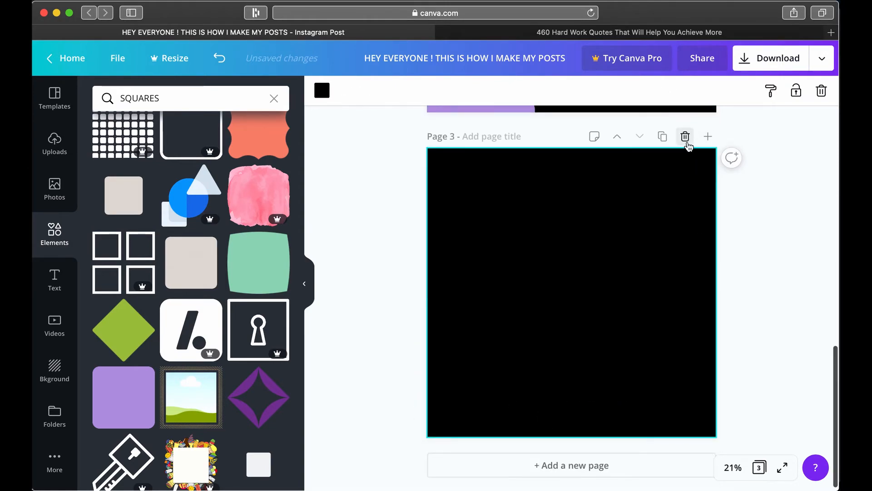
left_click(687, 143)
left_click(508, 429)
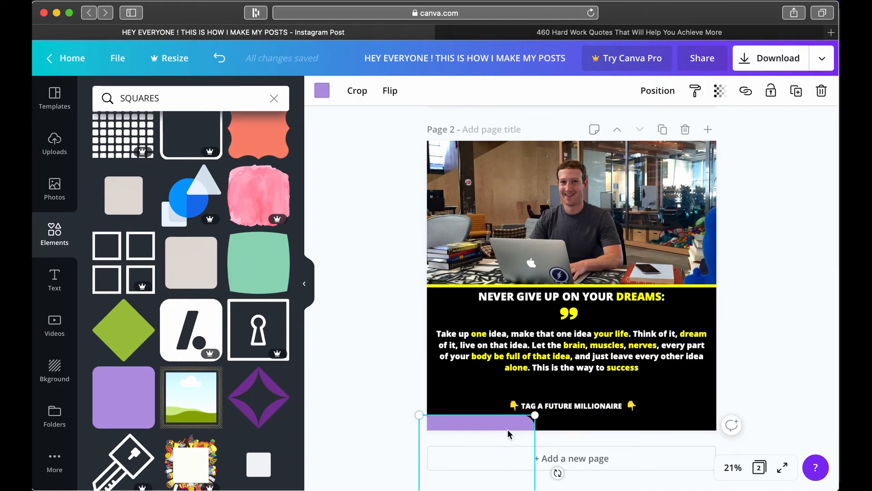
left_click_drag(544, 414, 550, 423)
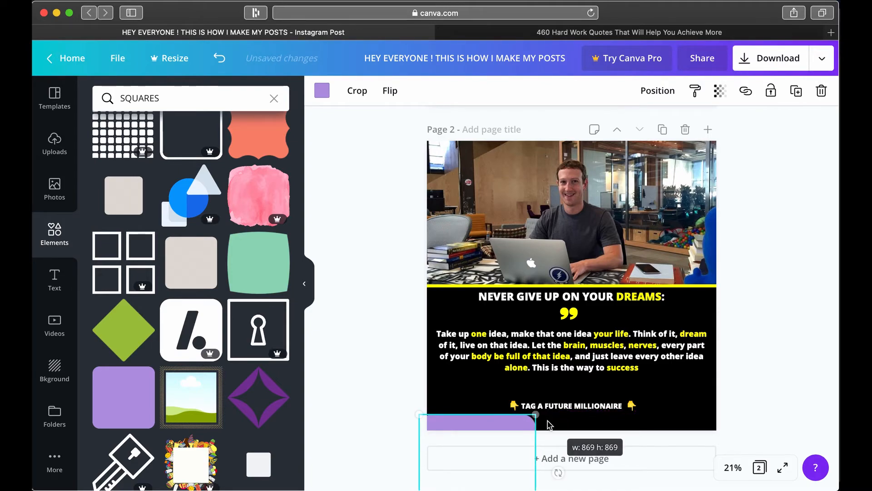
Place copies of the purple square side by side to form a continuous strip along the page's bottom edge
key("super+v")
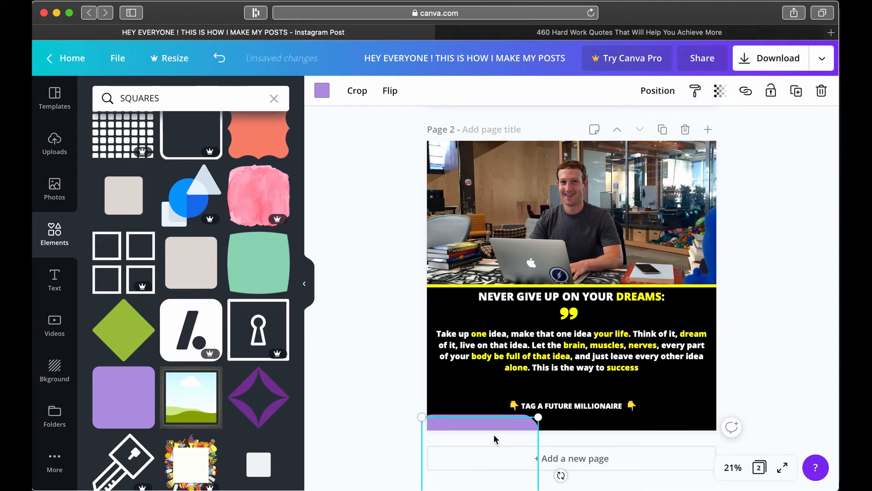
left_click_drag(496, 434, 587, 434)
left_click(682, 446)
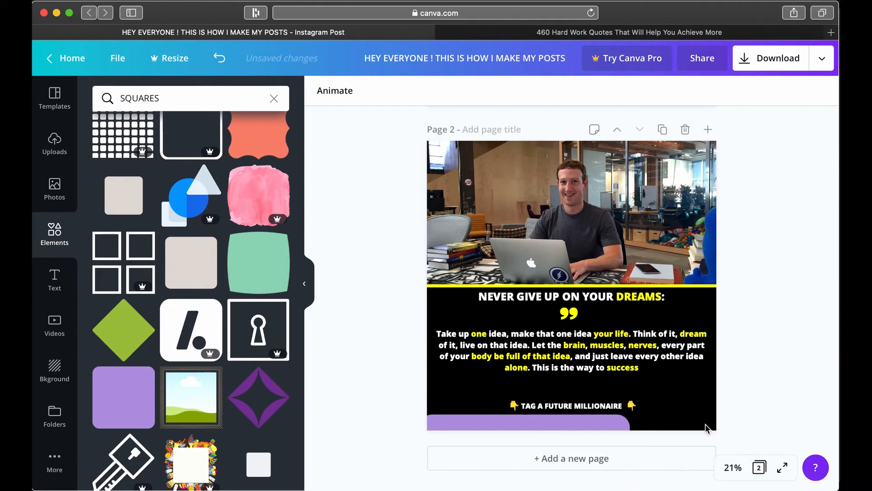
left_click_drag(630, 425, 665, 422)
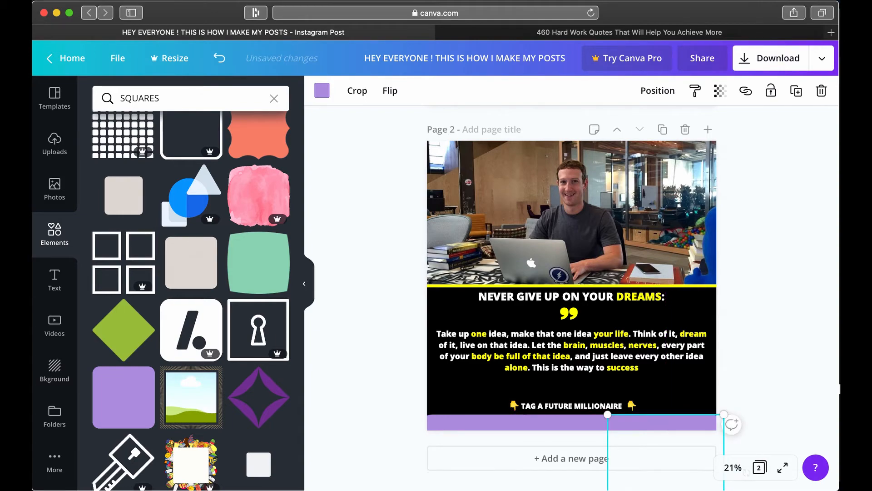
left_click(781, 396)
left_click(510, 433)
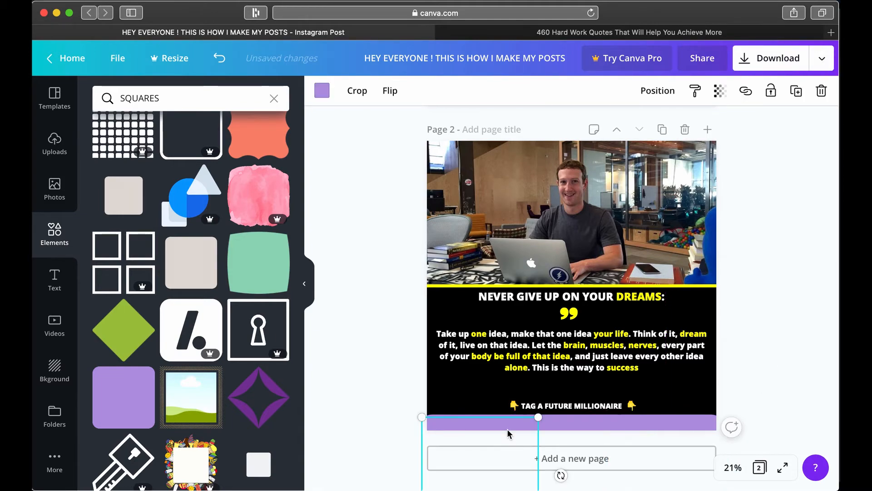
left_click_drag(479, 423, 478, 430)
left_click(343, 408)
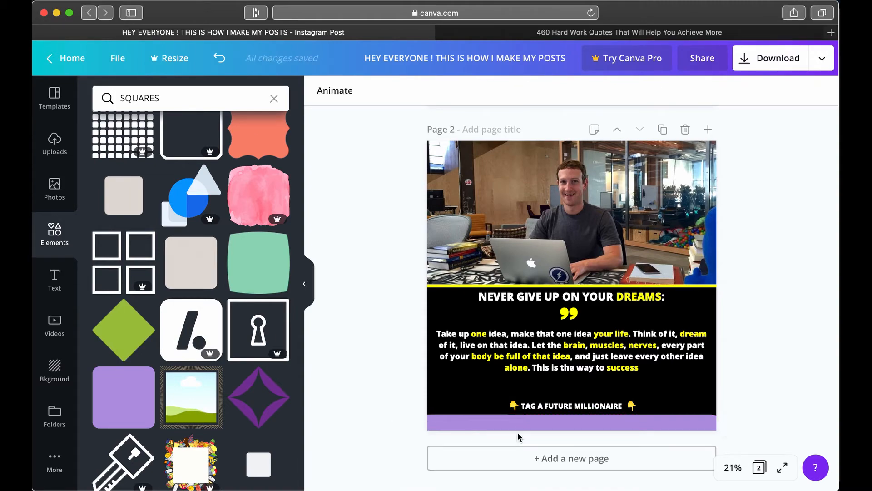
Recolour the three visible squares of the bottom strip with the document yellow
left_click(453, 425)
left_click(322, 91)
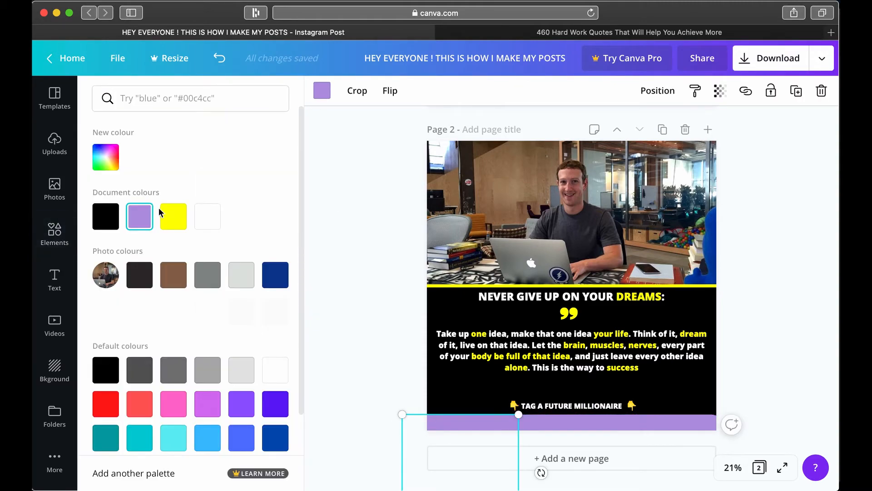
left_click(546, 428)
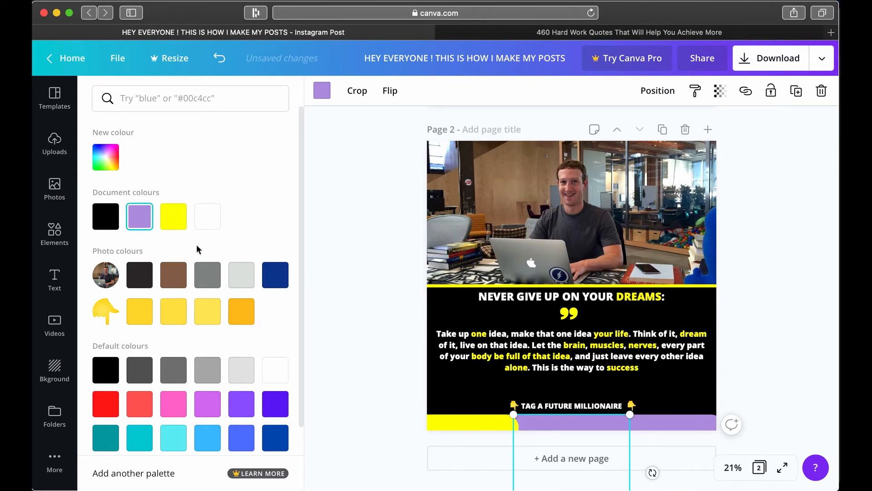
left_click(181, 227)
key("Tab")
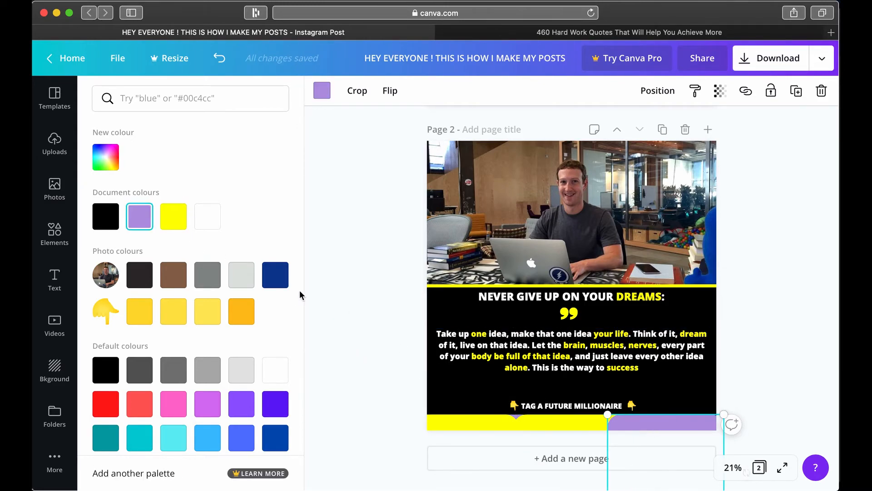
left_click(173, 216)
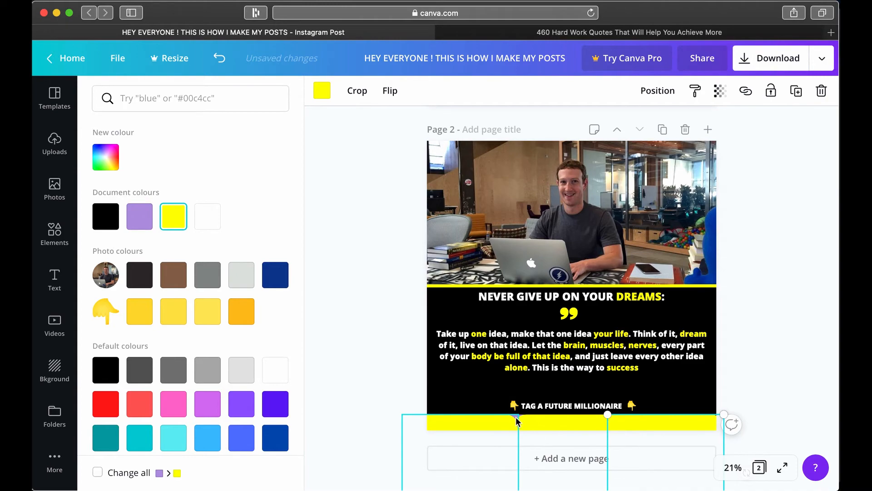
Shift the yellow squares apart to expose the purple one beneath and recolour it yellow
mouse_move(519, 418)
left_mouse_down()
mouse_move(540, 429)
mouse_move(559, 424)
mouse_move(518, 421)
left_mouse_up()
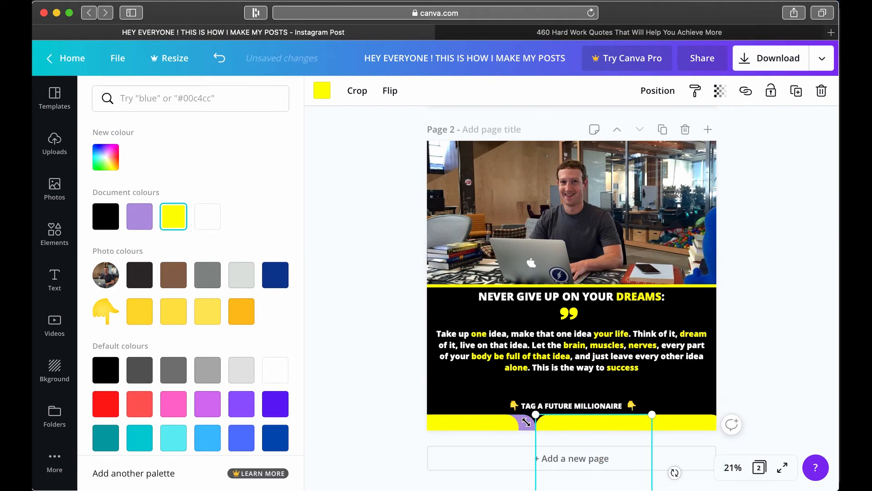
left_click(525, 422)
left_click_drag(591, 425, 555, 428)
left_click_drag(483, 426, 462, 384)
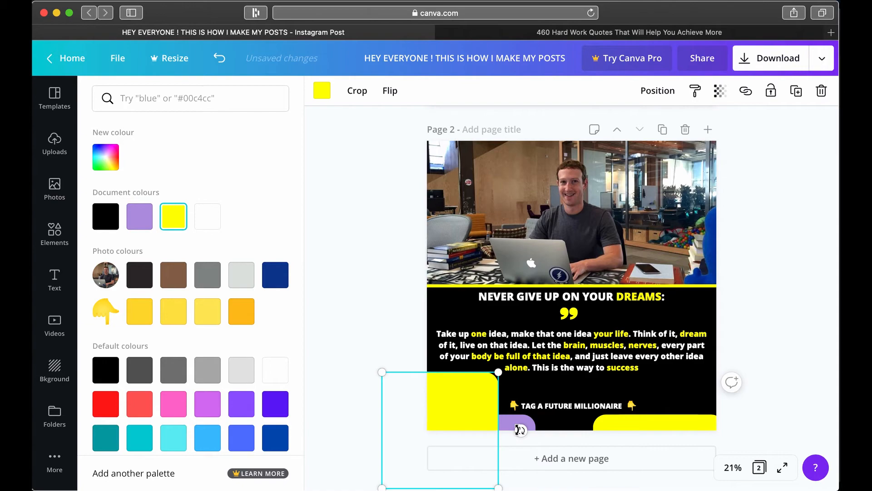
left_click(519, 423)
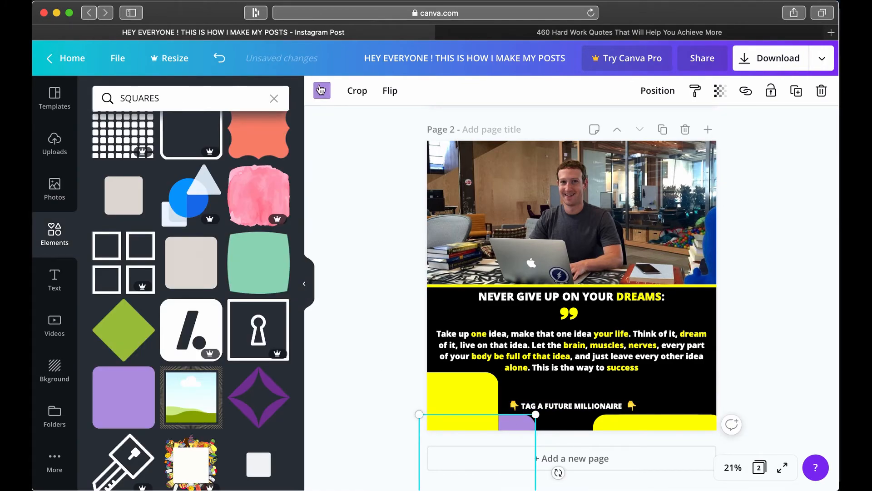
left_click(320, 89)
left_click(202, 220)
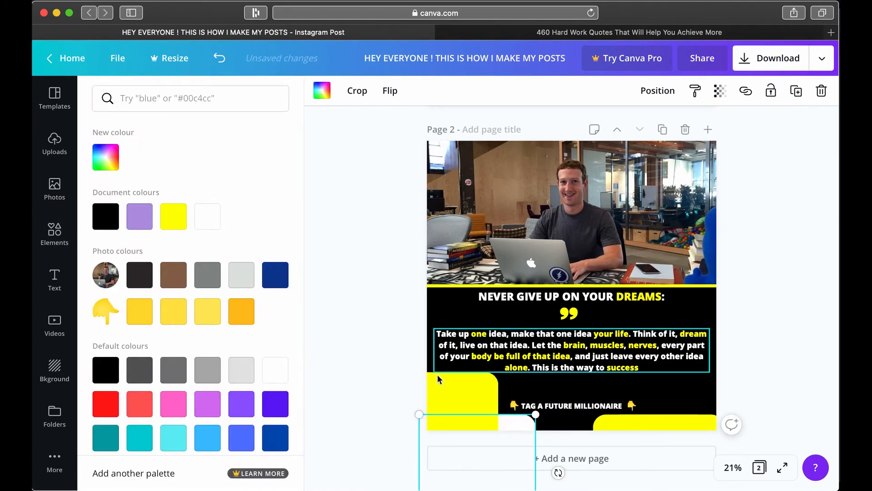
left_click(164, 220)
Slide the squares back into a gapless strip across the page bottom and recolour the remaining purple copy yellow
left_click_drag(501, 436, 475, 428)
left_click(621, 423)
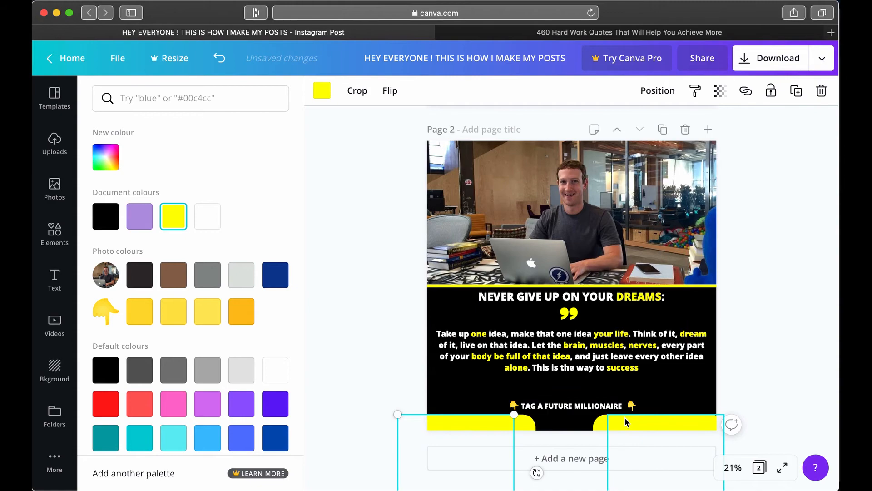
left_click_drag(576, 418, 530, 423)
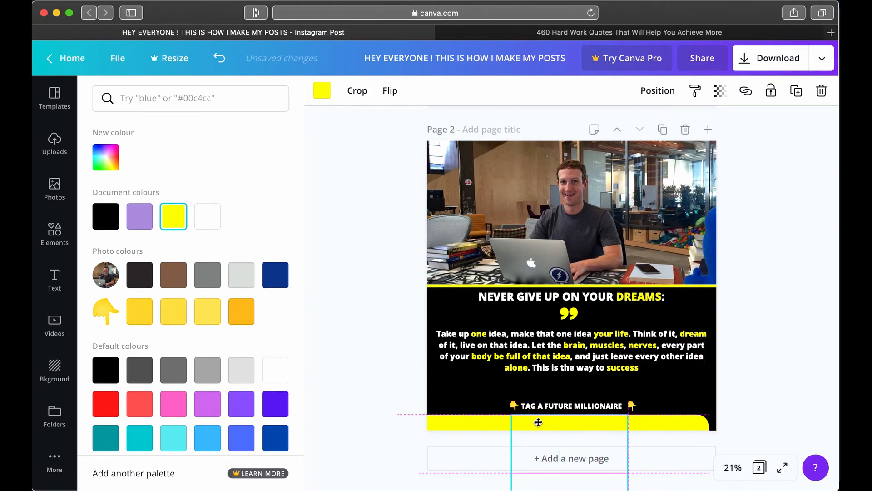
key("super+z")
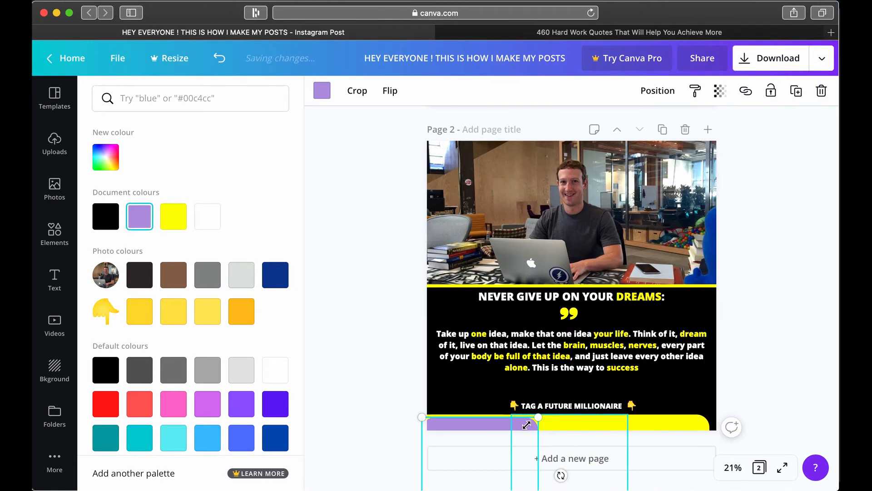
left_click(174, 217)
left_click_drag(618, 424, 704, 420)
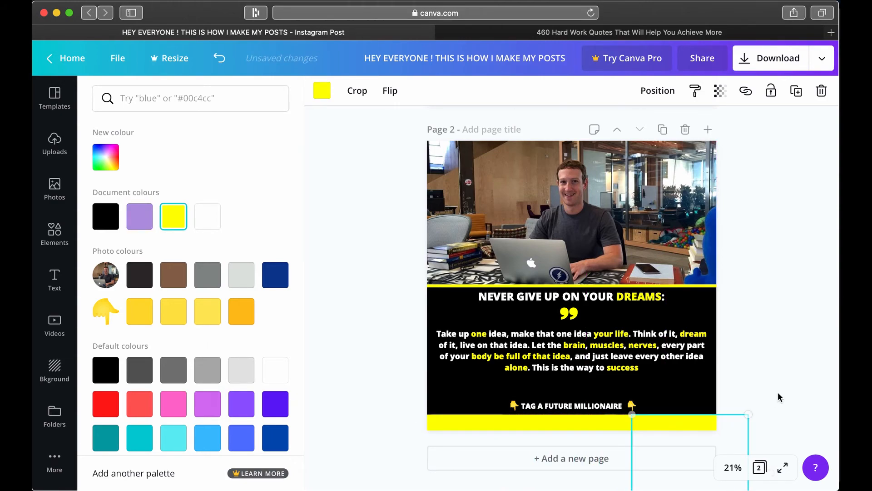
Move the quote paragraph slightly down, away from the quotation mark
left_click(633, 396)
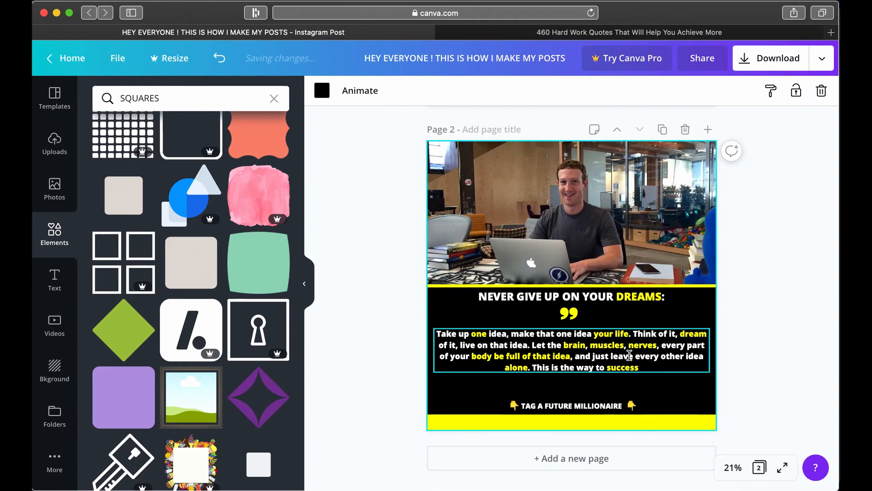
left_click(630, 359)
left_click_drag(631, 361, 631, 366)
left_click(787, 361)
Duplicate the "TAG A FUTURE MILLIONAIRE" text, colour the copy black and move it onto the yellow strip
left_click(589, 404)
left_click_drag(590, 405, 576, 411)
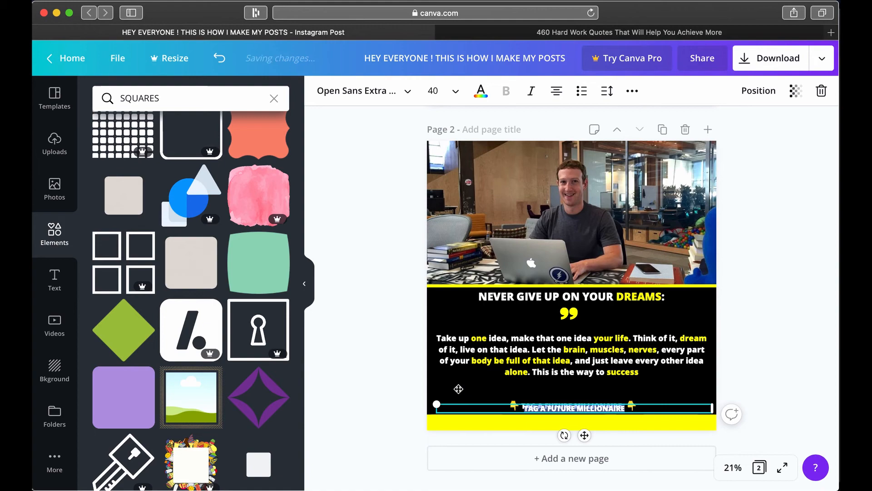
left_click_drag(459, 388, 454, 385)
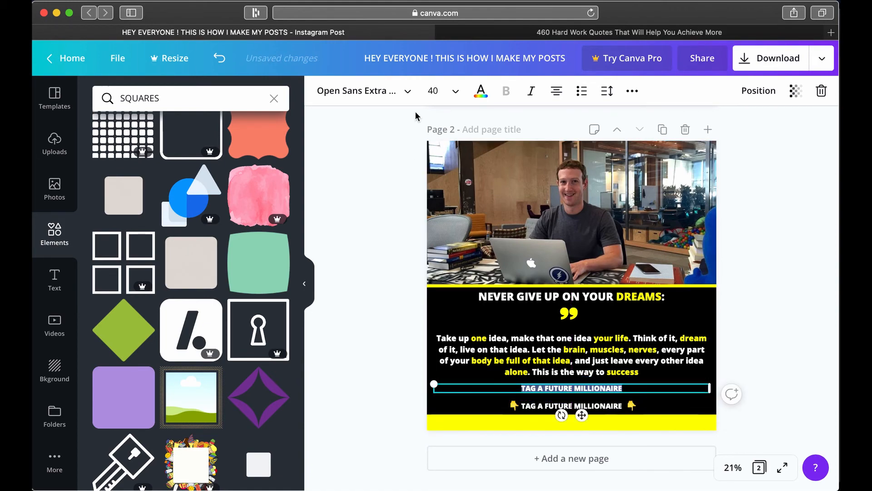
left_click(477, 91)
left_click(116, 215)
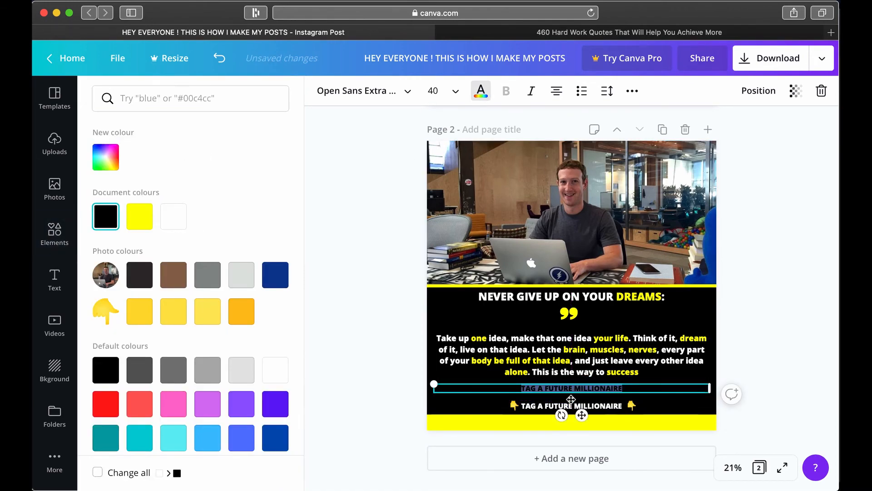
left_click_drag(575, 395, 580, 430)
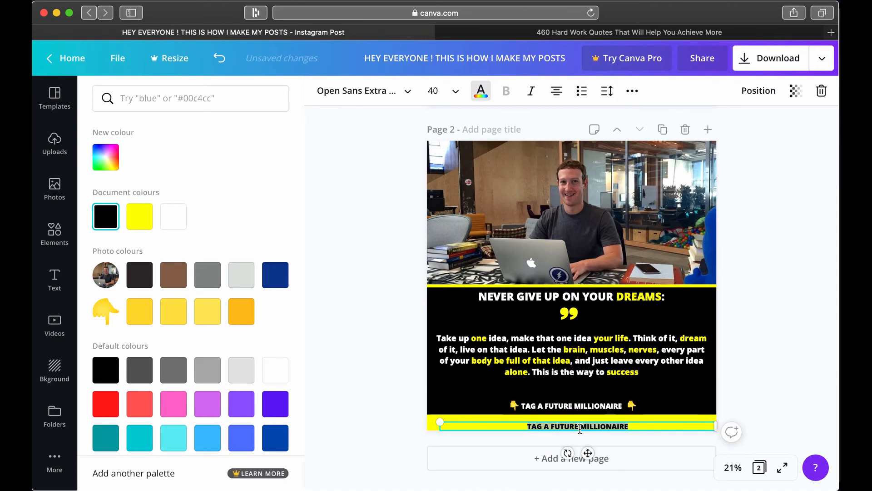
Replace the copied text on the yellow strip with "Wealthiestfortune"
type("We")
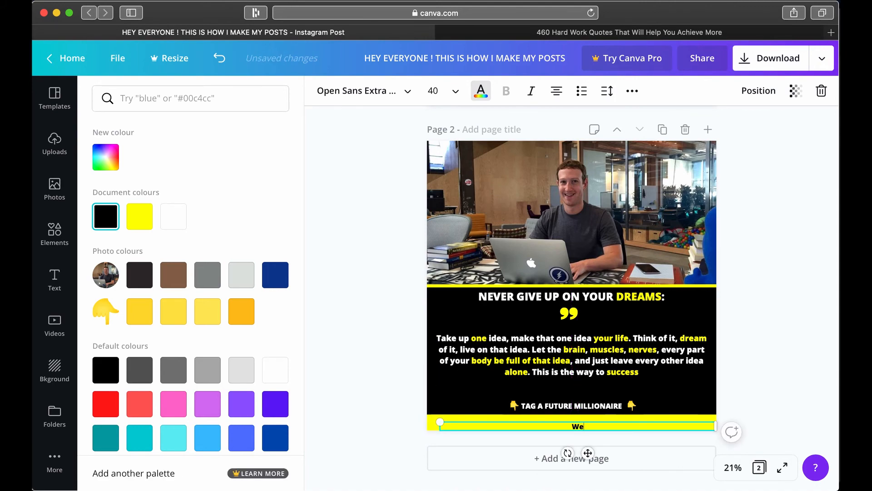
type("althiestfot")
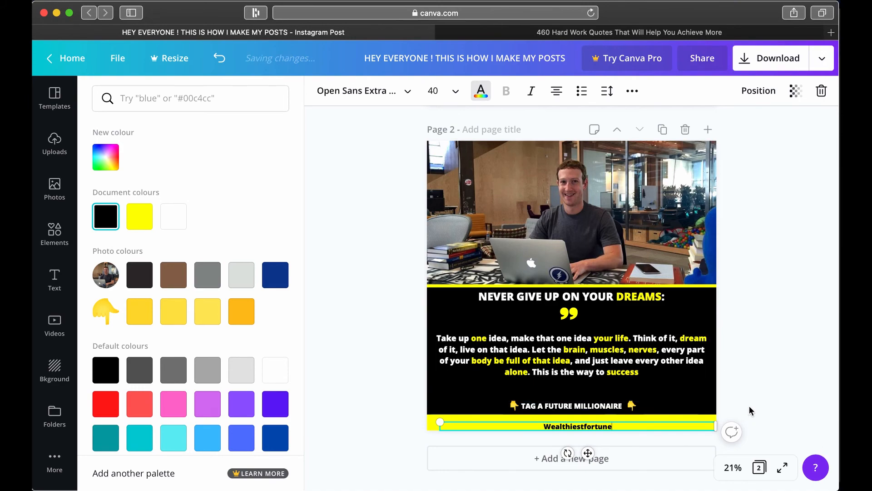
key("Escape")
left_click(431, 433)
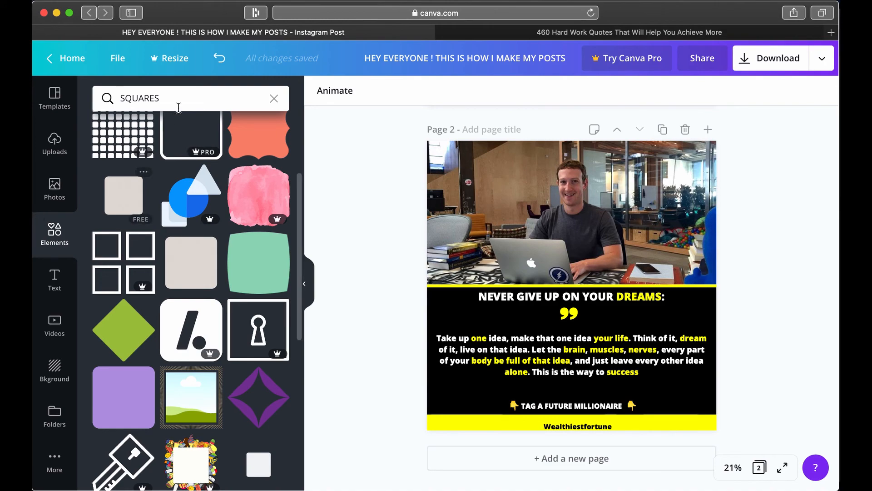
Search the elements for "instagram" in place of the squares search
left_click(179, 107)
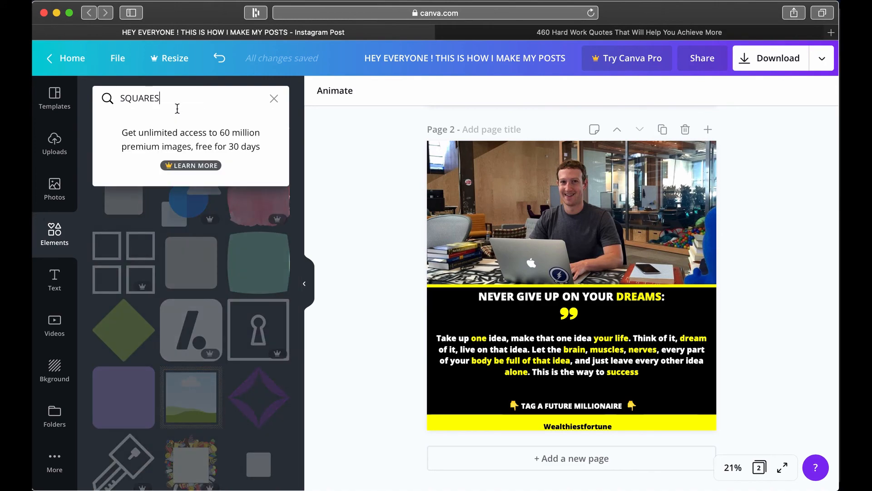
left_click(274, 98)
type("instagram")
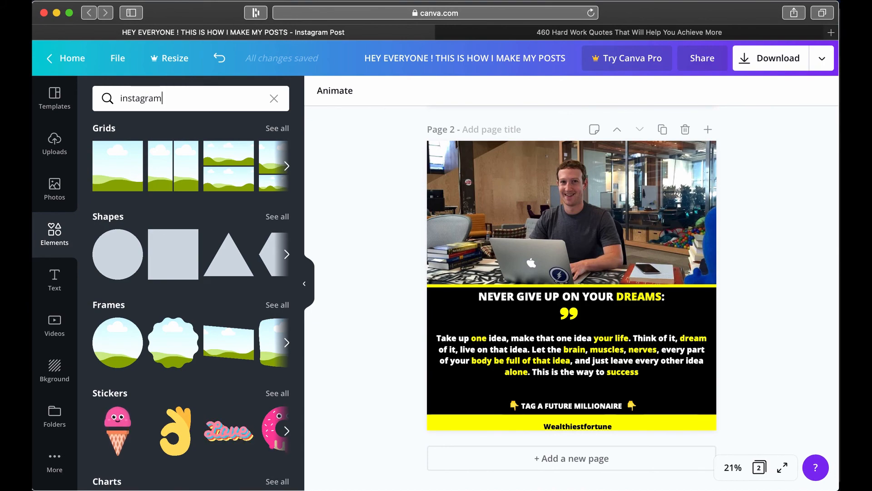
key("Return")
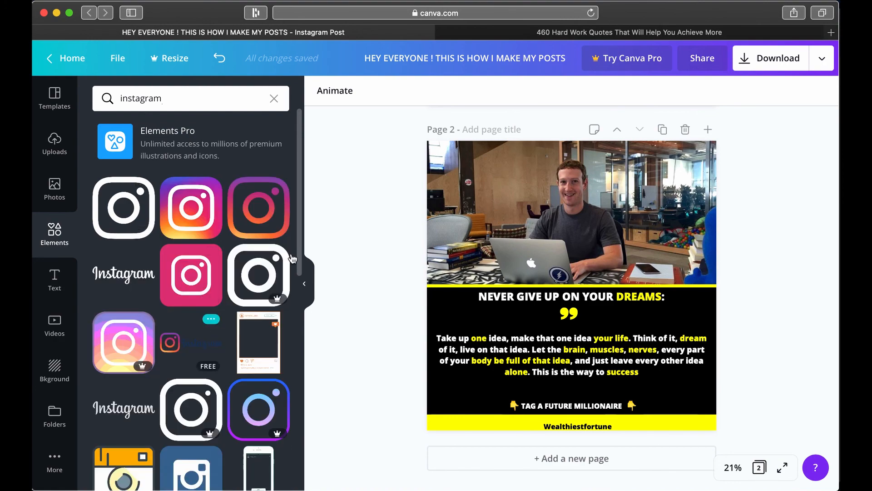
Add the free outlined Instagram icon, shrink it to about strip height and place it just before the "Wealthiestfortune" text
scroll(203, 311, "down", 4)
scroll(203, 311, "down", 5)
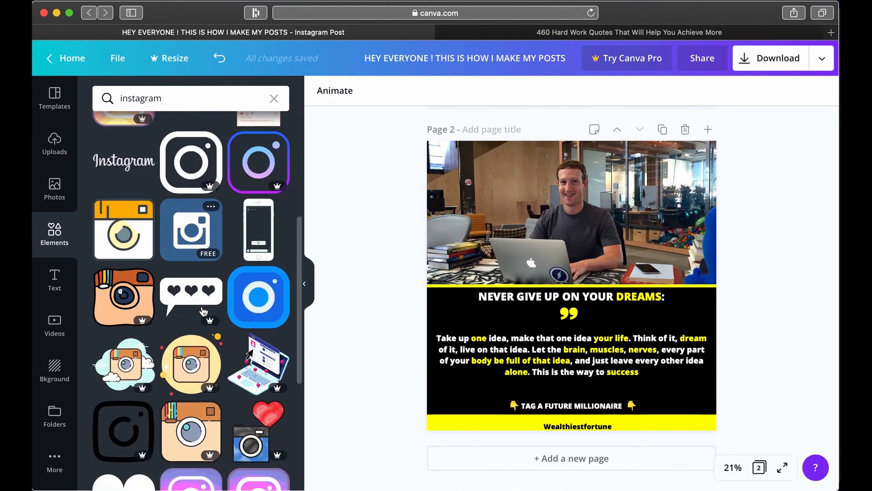
scroll(202, 306, "up", 5)
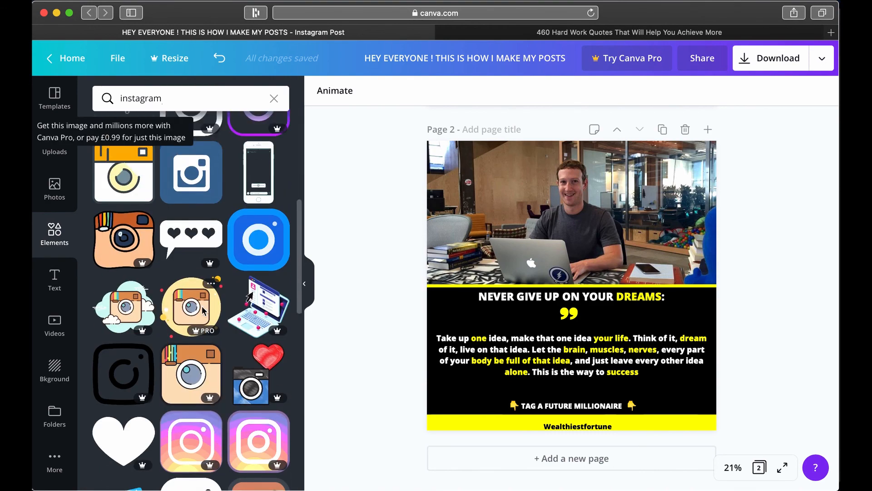
scroll(201, 306, "up", 3)
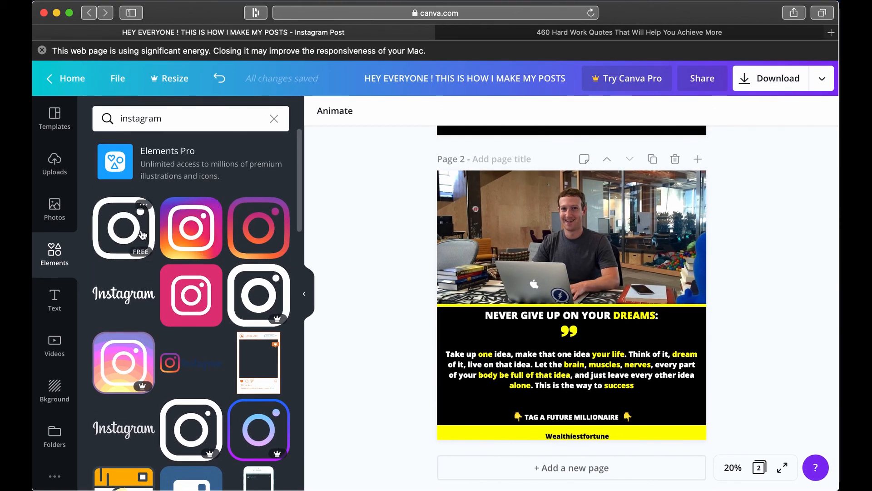
left_click(142, 235)
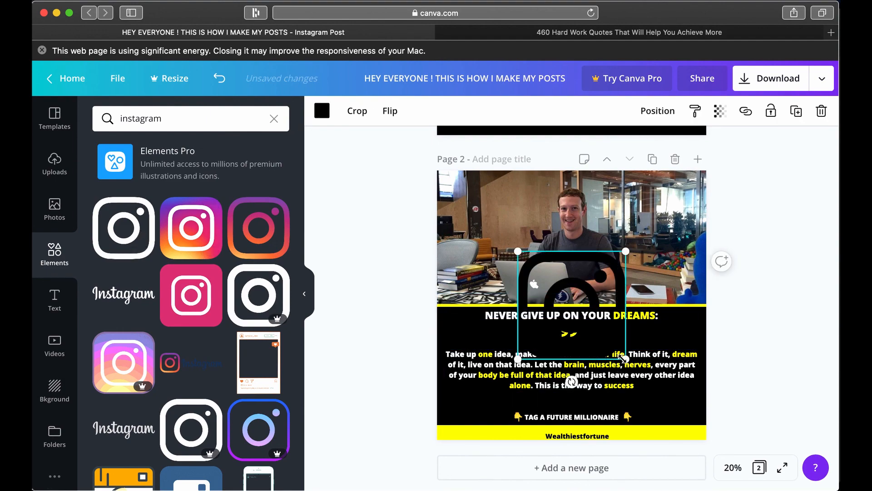
left_click_drag(555, 339, 540, 462)
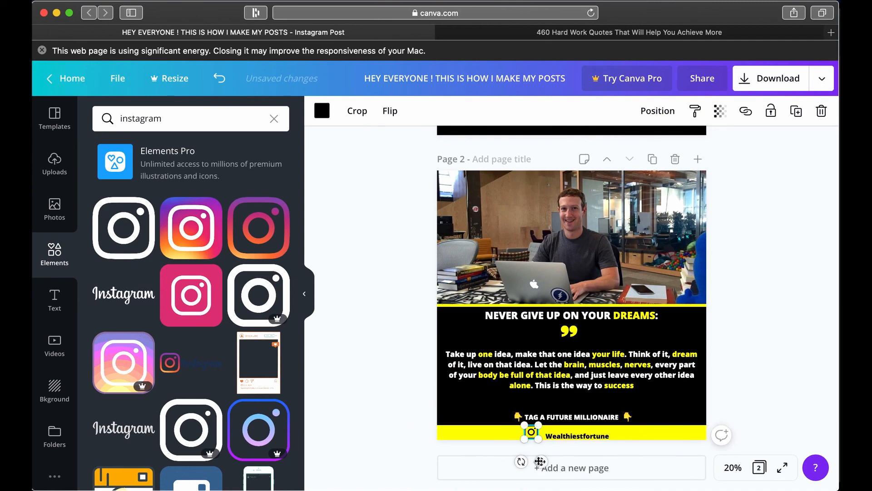